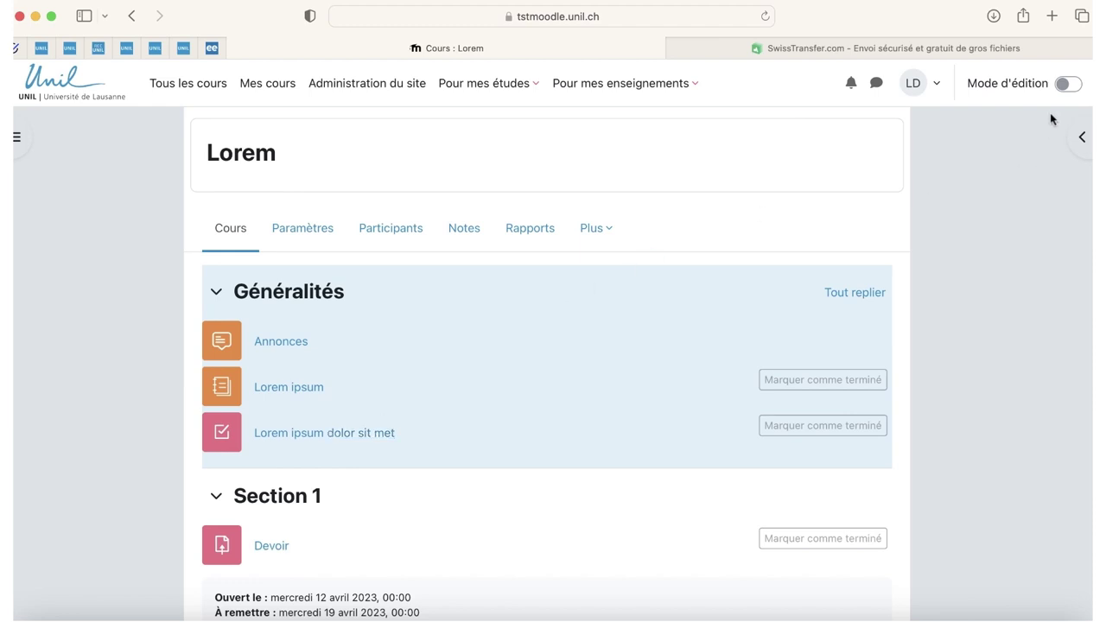
Turn on edit mode for the Lorem course and add an Atelier activity to Section 1.
click(1071, 86)
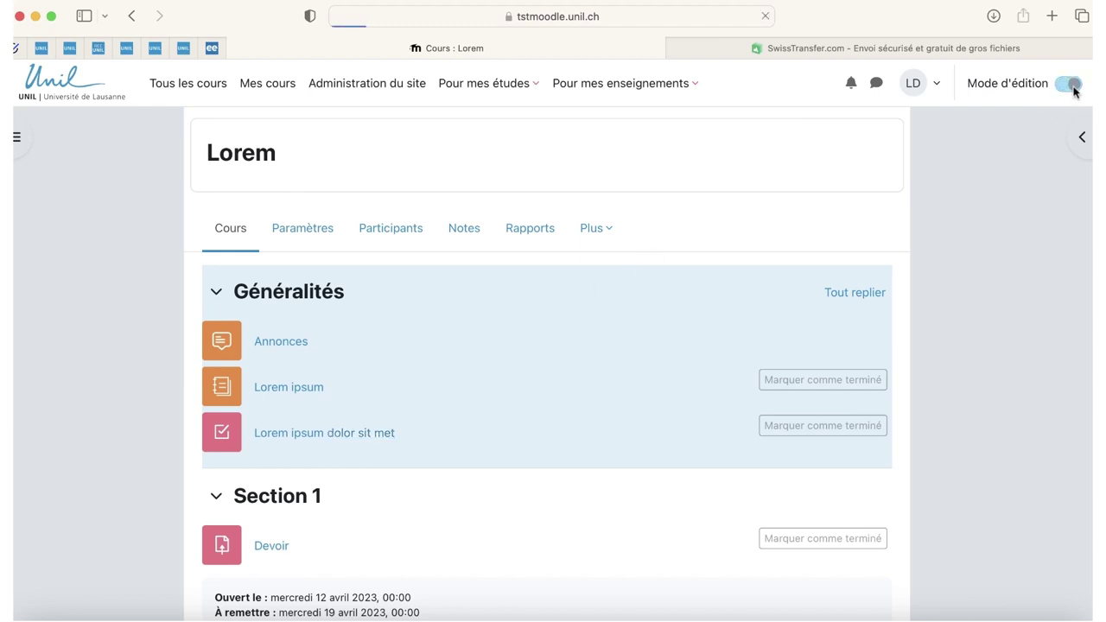
scroll(960, 418, down, 3)
scroll(960, 417, down, 3)
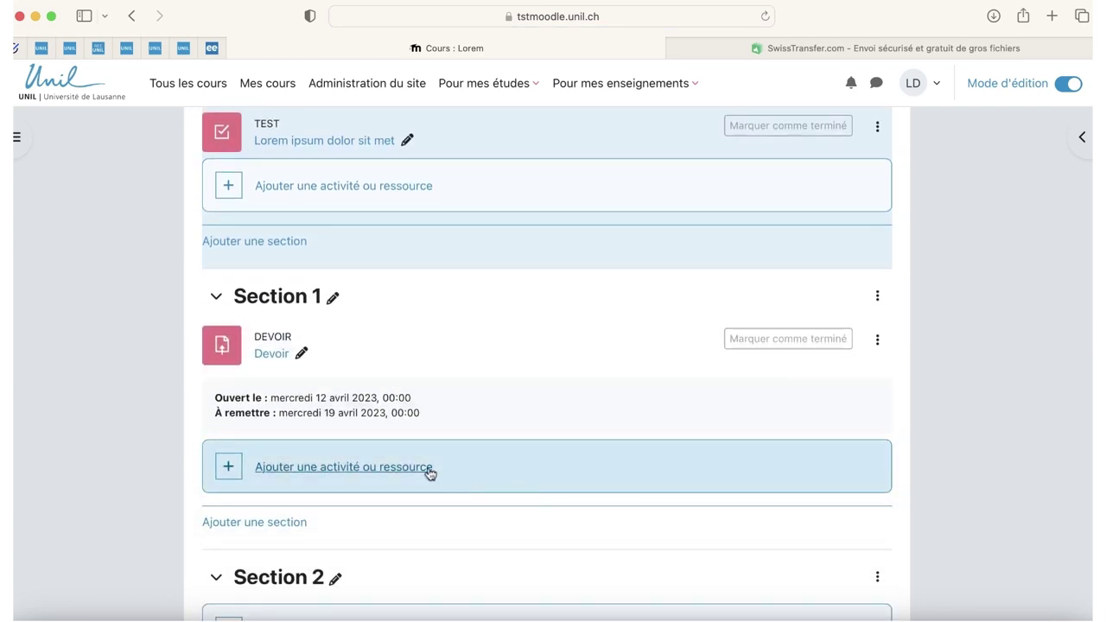
click(429, 470)
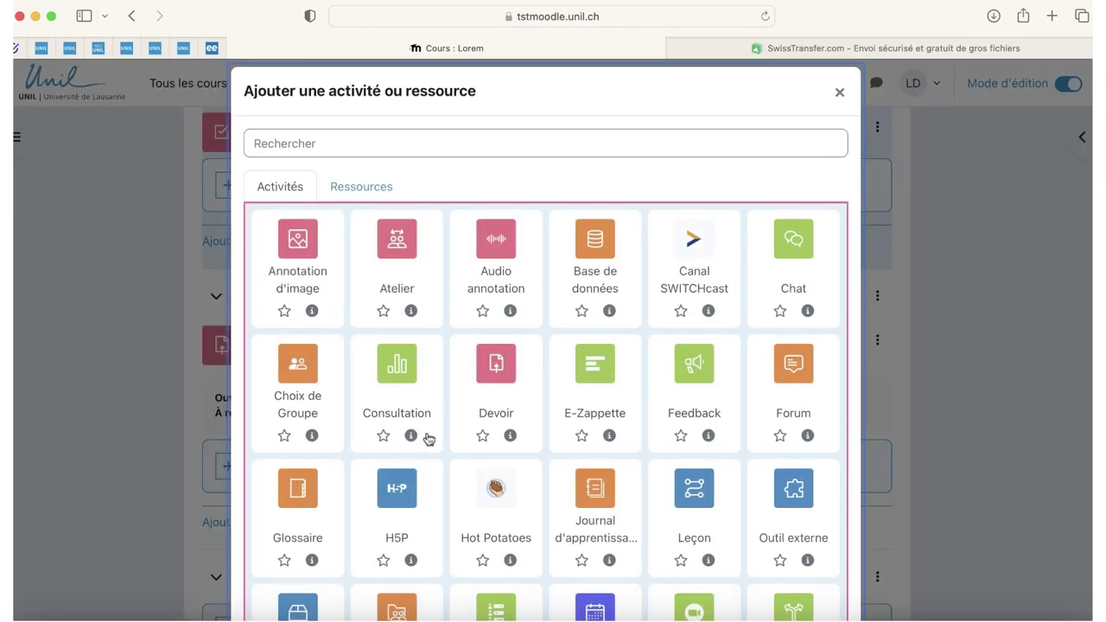
click(411, 288)
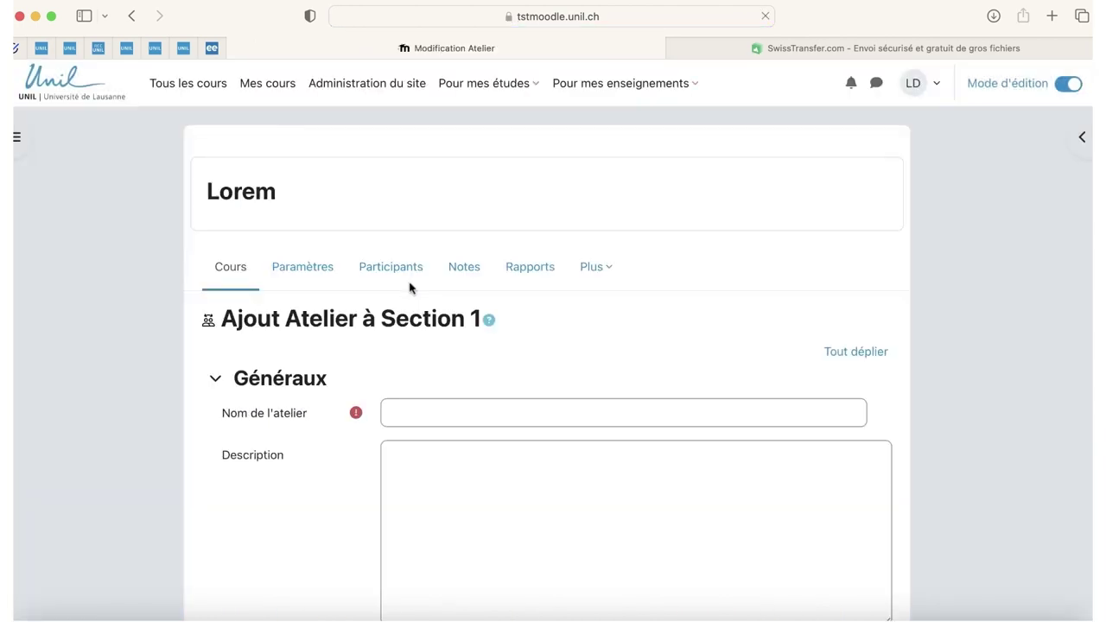
Name the new workshop "Lorem" in its general settings.
scroll(483, 476, down, 5)
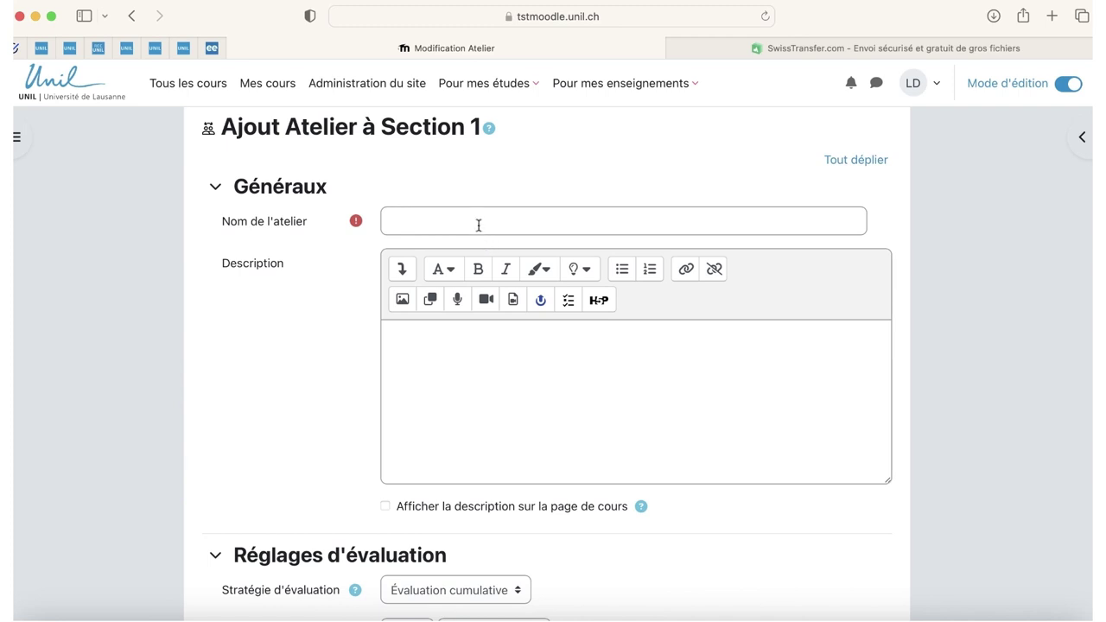
click(478, 224)
text(Lot)
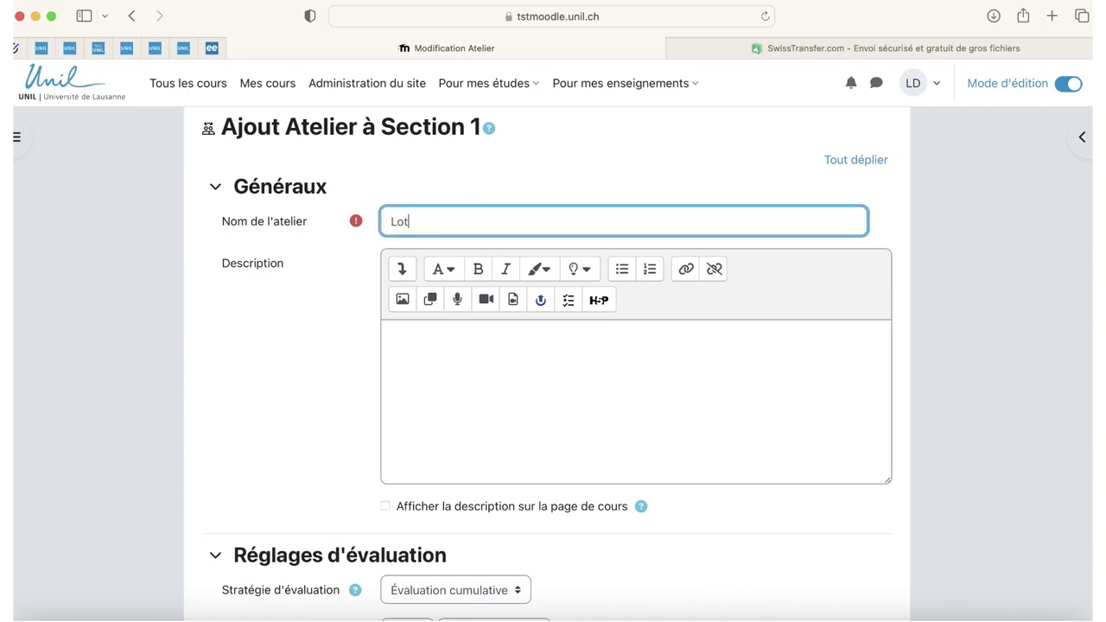
text(em)
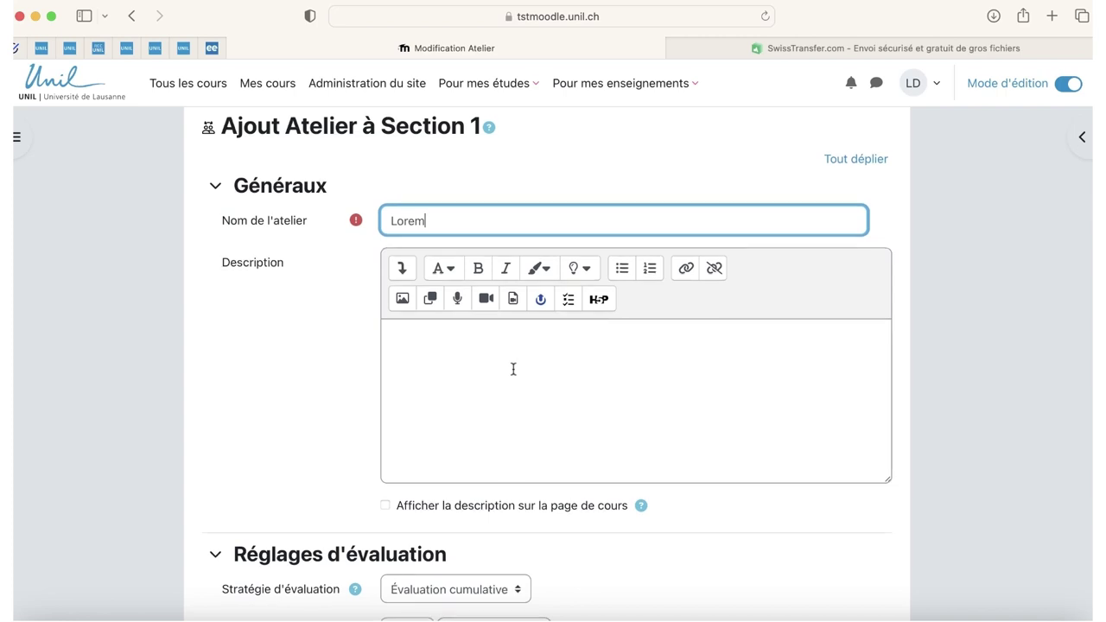
Examine the Réglages d'évaluation settings and read the help on the Stratégie d'évaluation options.
scroll(513, 369, down, 3)
scroll(514, 369, down, 3)
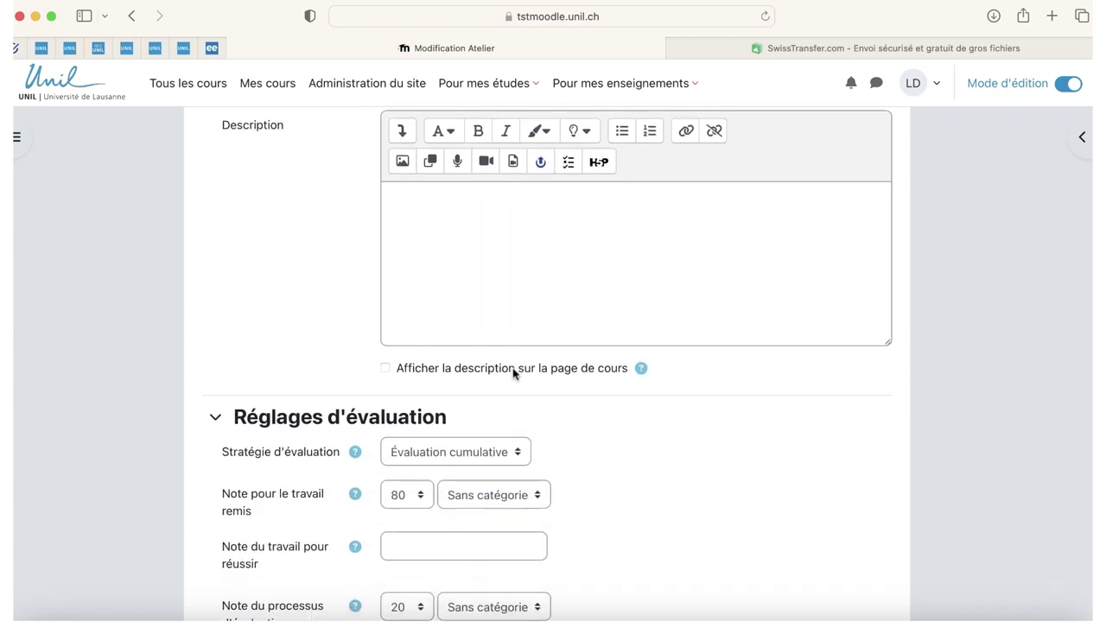
scroll(513, 373, down, 3)
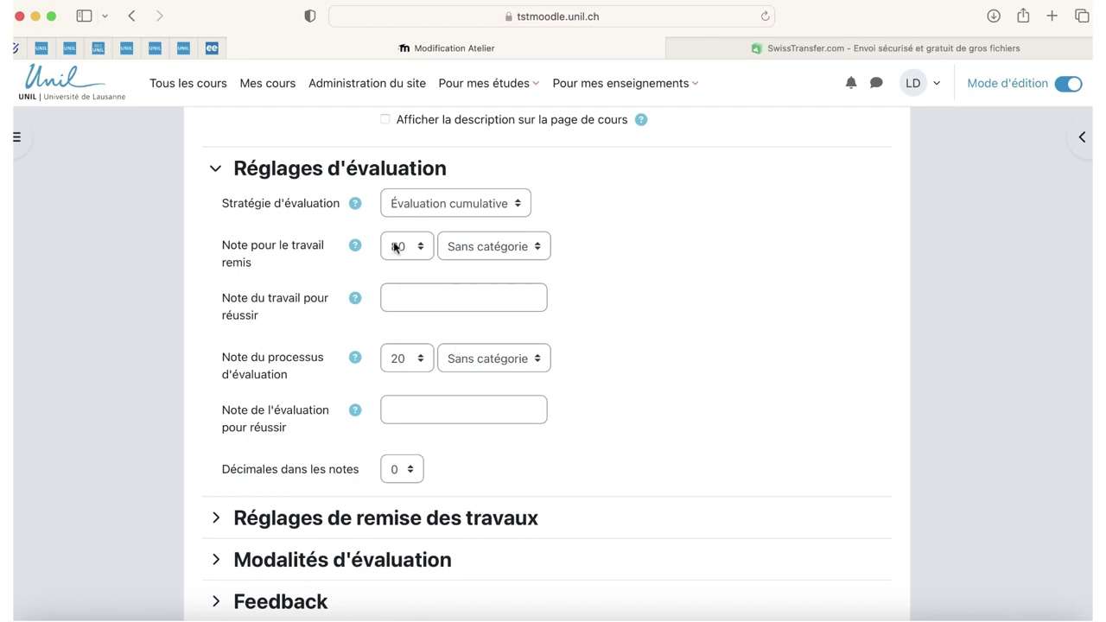
click(355, 205)
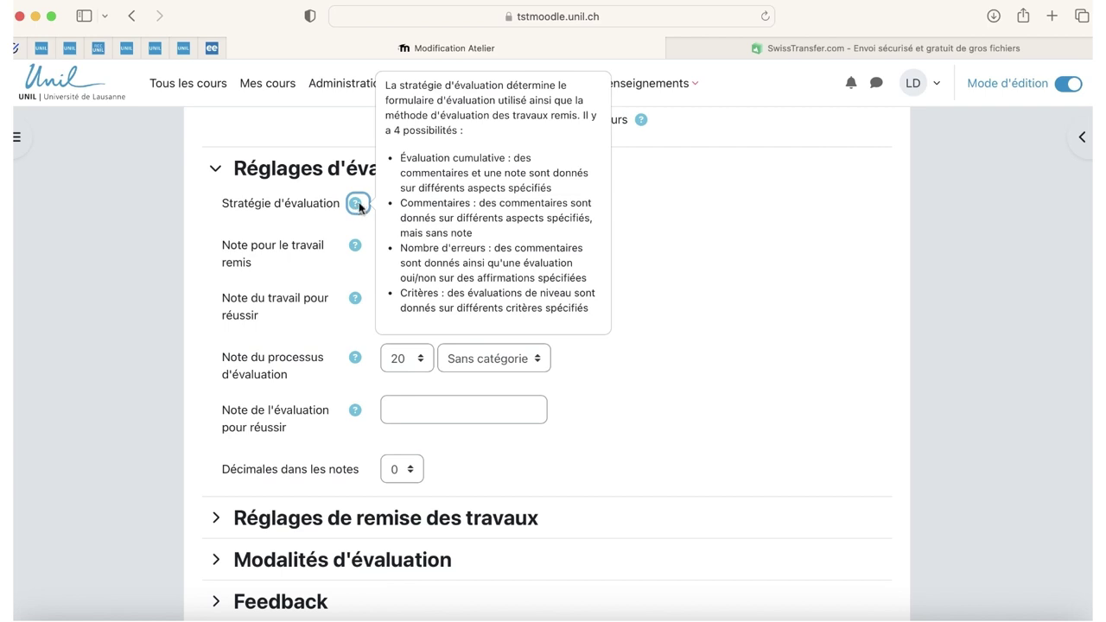
scroll(588, 389, down, 3)
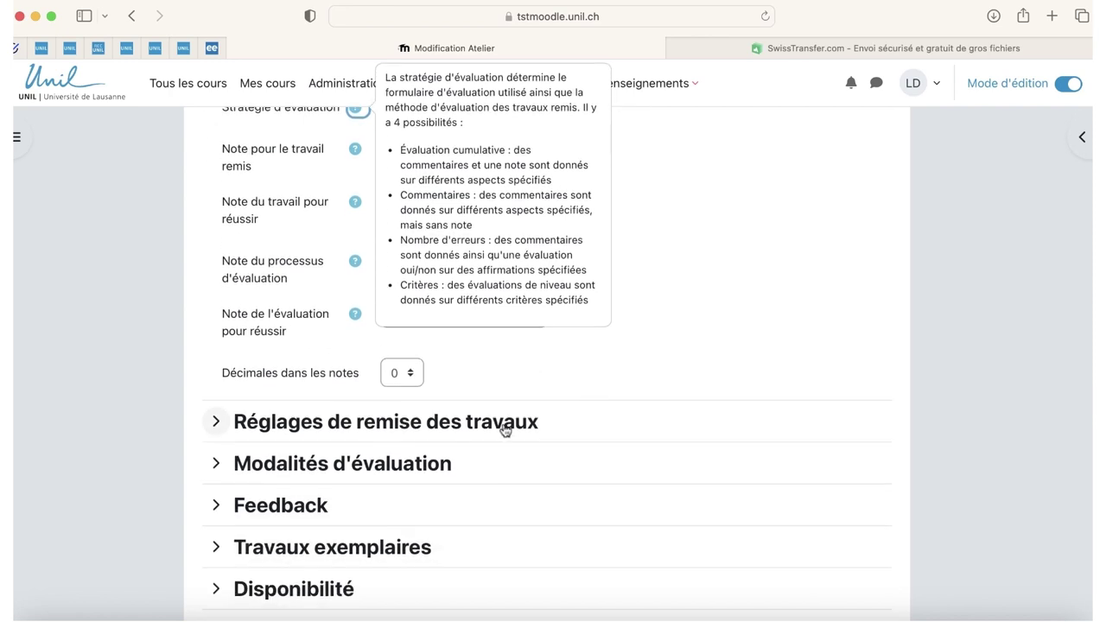
Expand Réglages de remise des travaux and review its instructions, submission types, attachment limits and late submission option.
click(504, 427)
scroll(503, 429, down, 2)
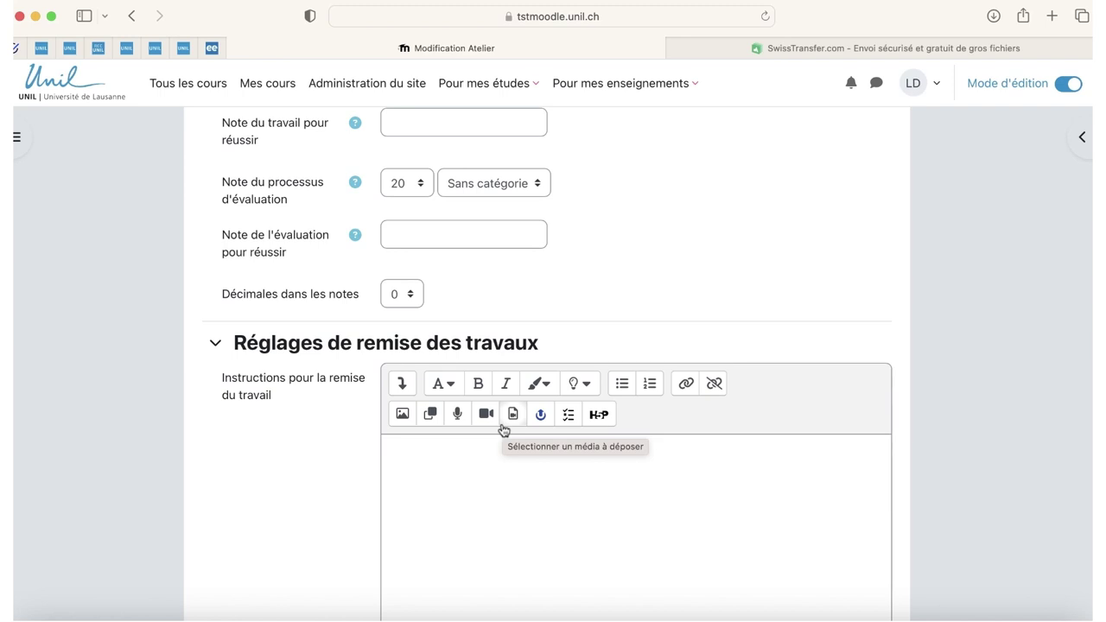
scroll(504, 429, down, 4)
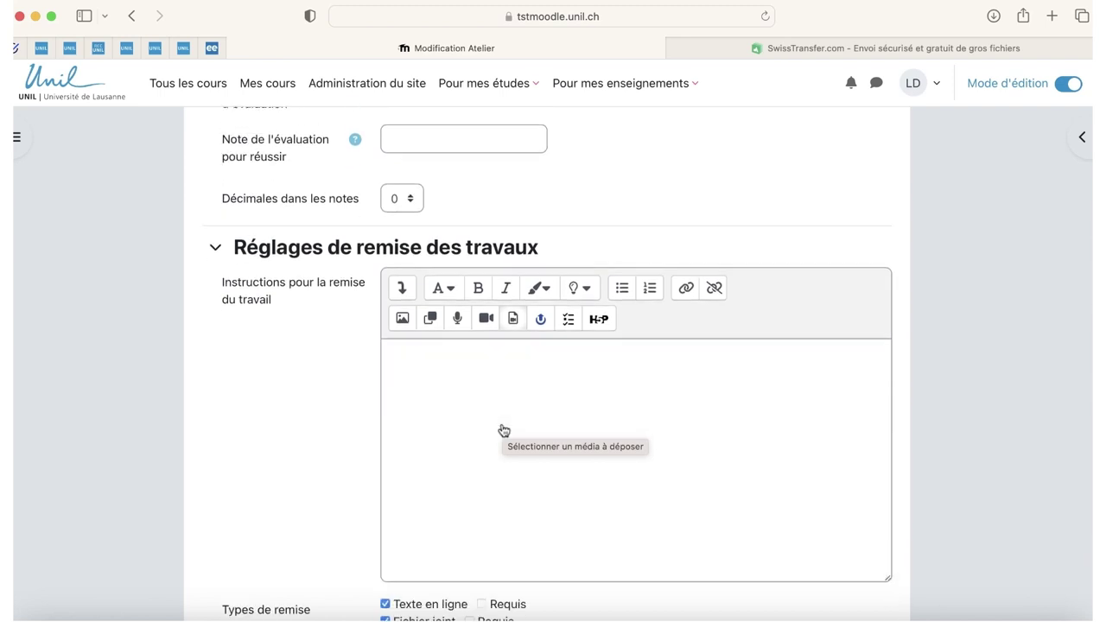
scroll(504, 429, down, 2)
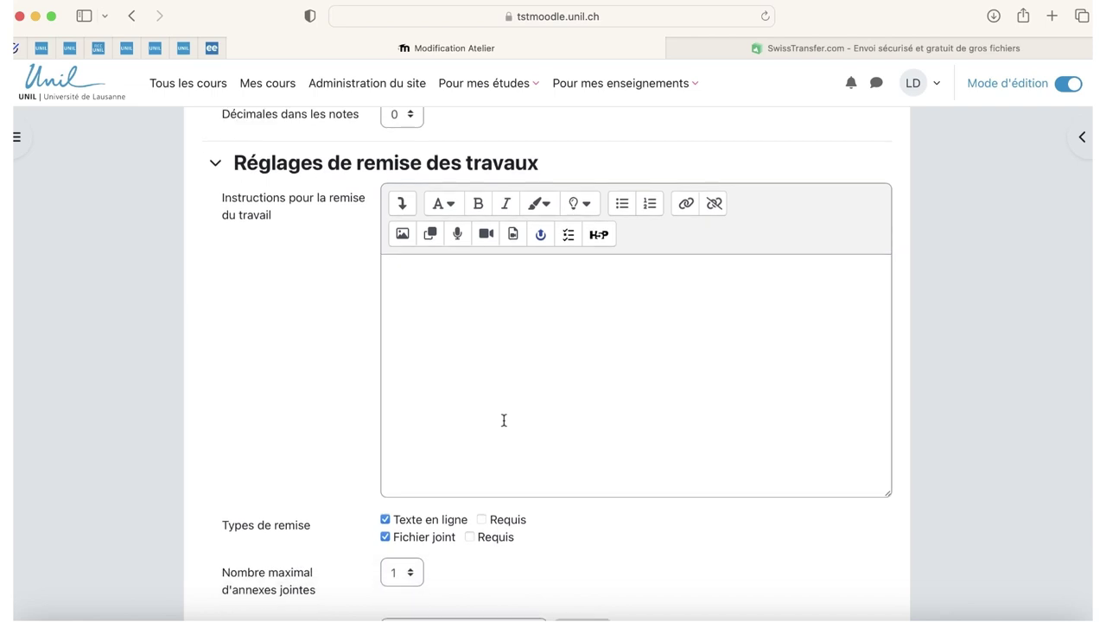
scroll(503, 420, down, 4)
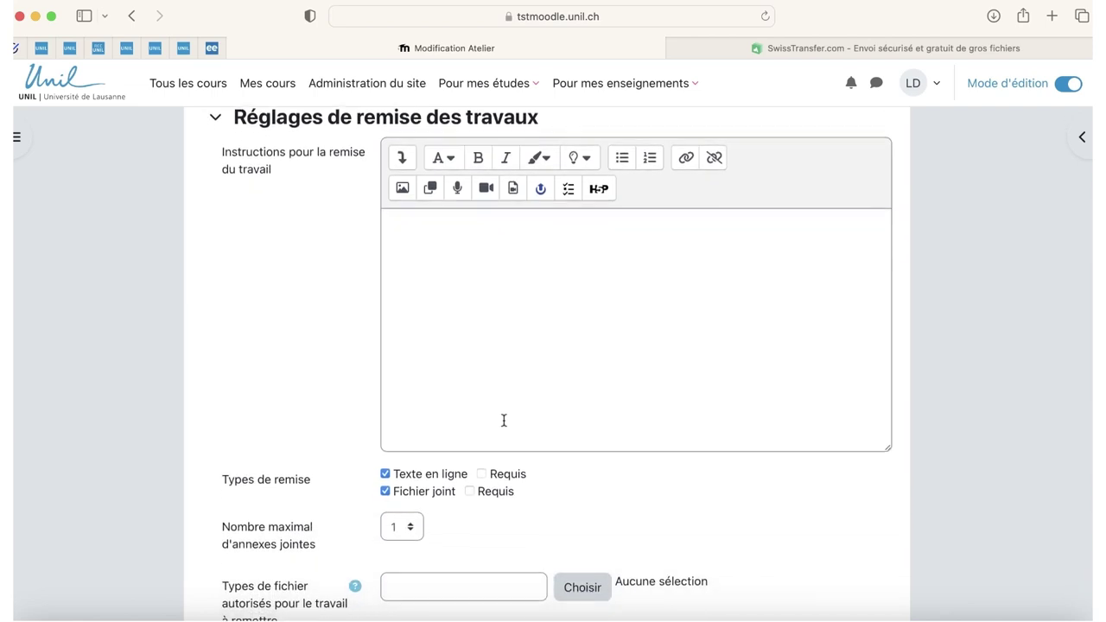
scroll(503, 421, down, 7)
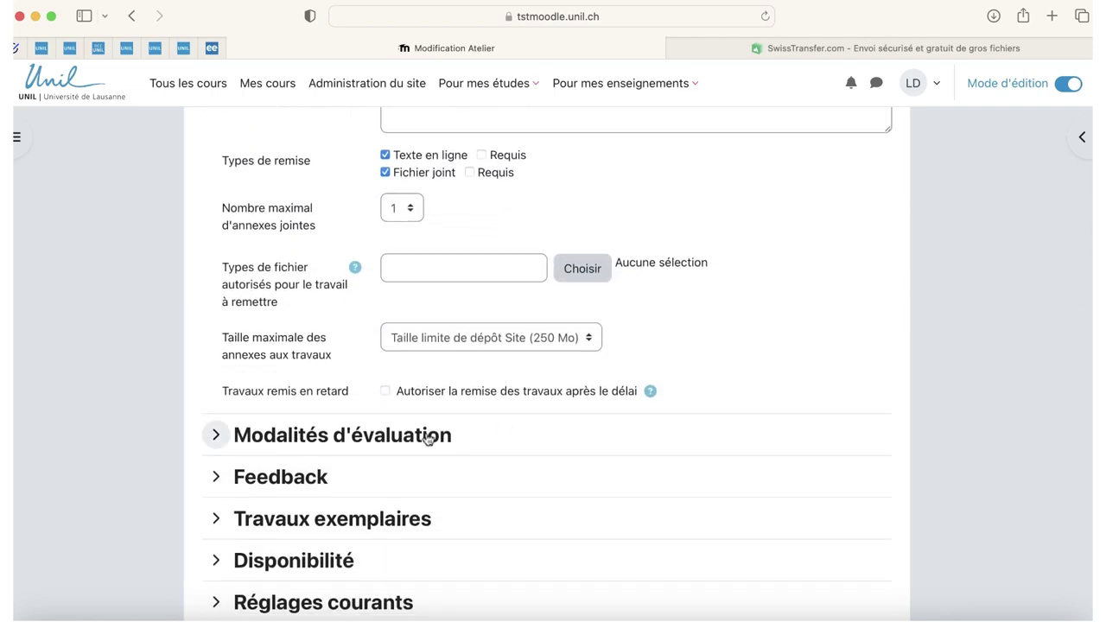
Enter "Lorem" as the evaluation instructions under Modalités d'évaluation, and save and display the workshop.
click(429, 438)
scroll(429, 438, down, 7)
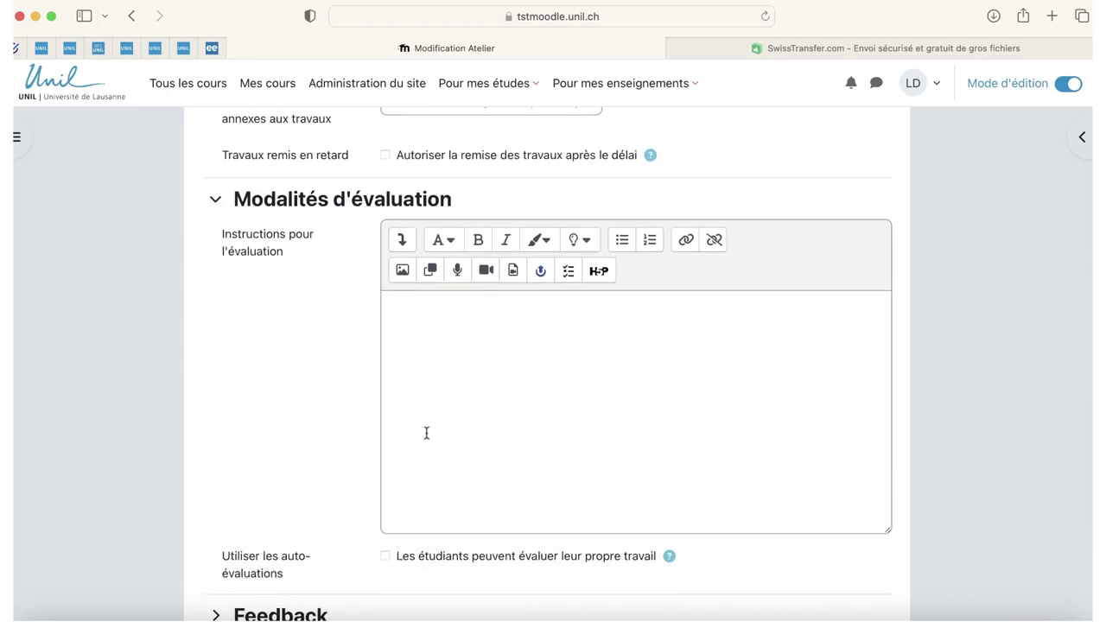
click(434, 420)
text(Lorem)
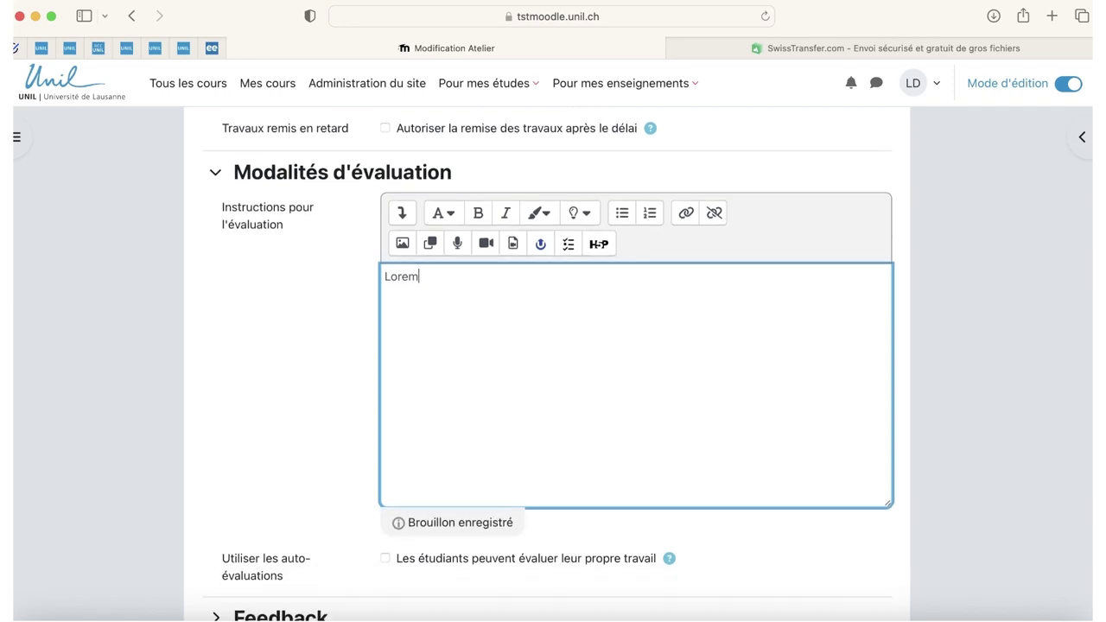
scroll(432, 429, down, 12)
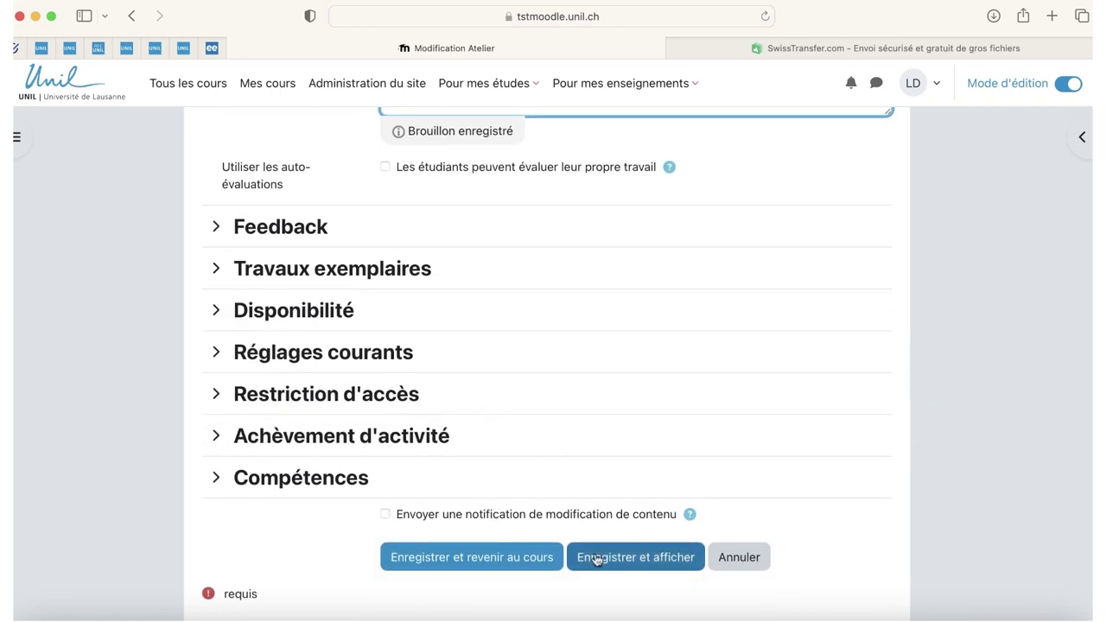
click(596, 558)
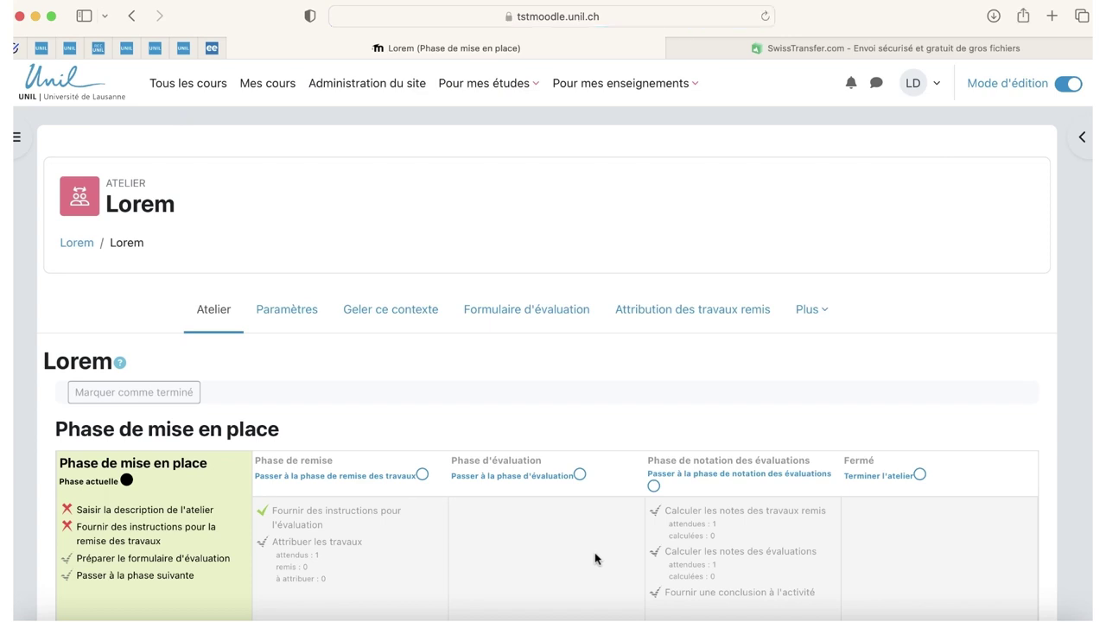
Open the evaluation form from the setup phase tasks and enter "Lorem" as the description of Aspect 1.
scroll(594, 558, down, 2)
scroll(595, 558, down, 1)
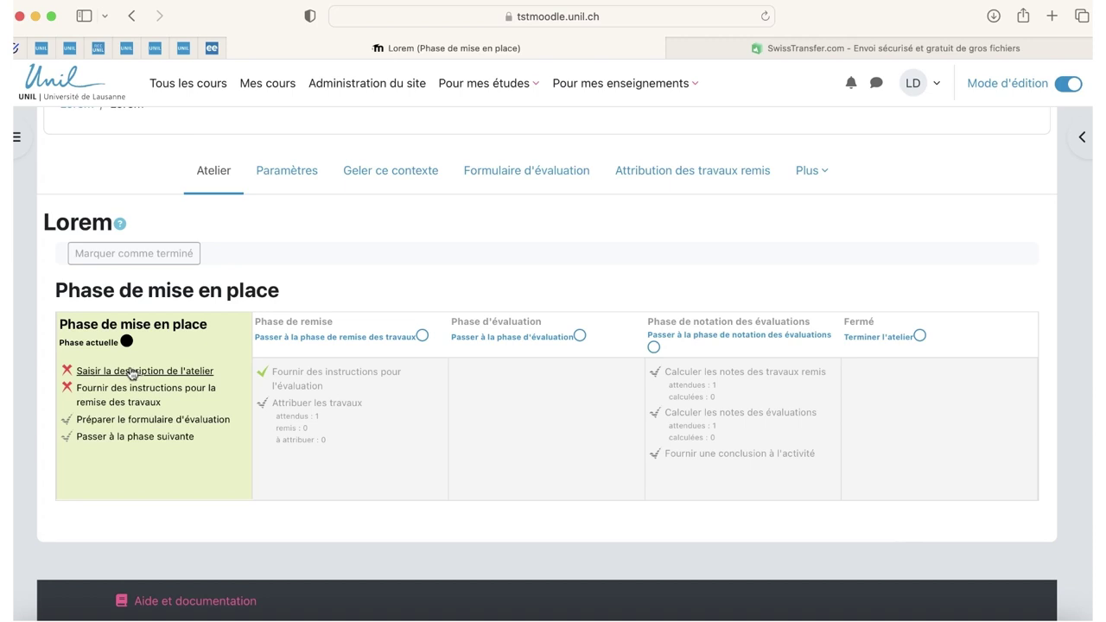
click(131, 420)
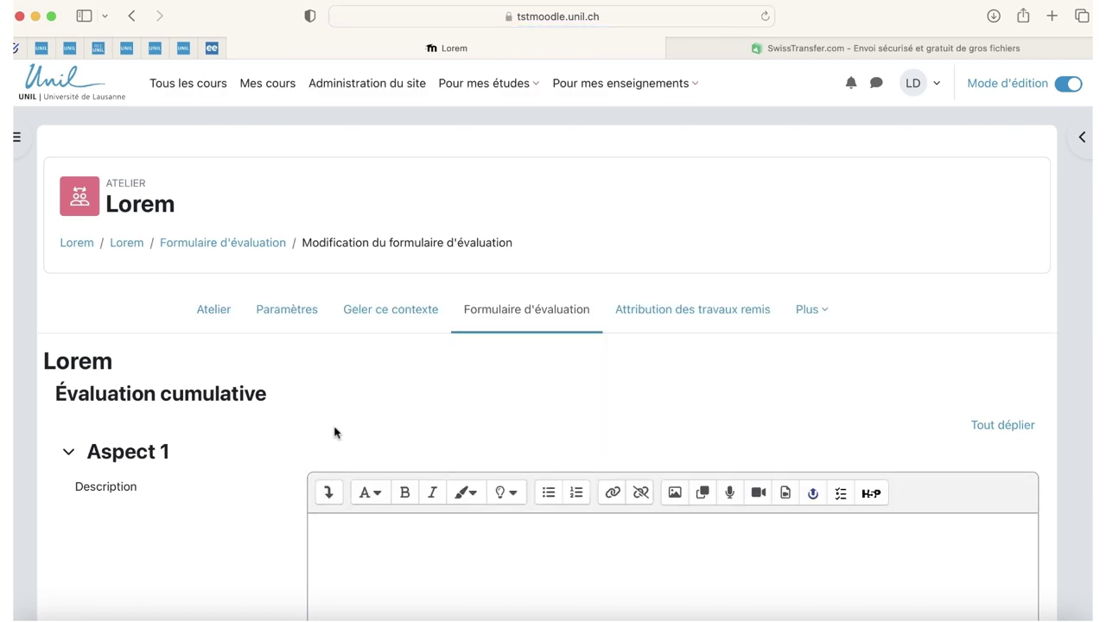
scroll(336, 432, down, 5)
click(384, 410)
text(Lorem)
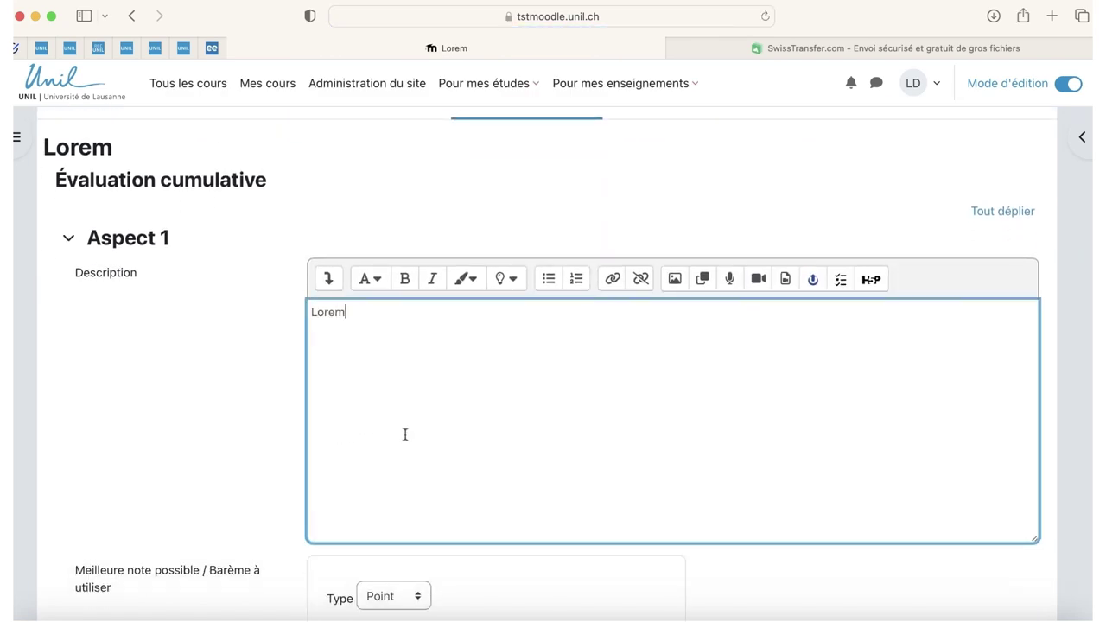
Check the grade type, maximum grade and available Pondération values for Aspect 1.
scroll(476, 516, down, 4)
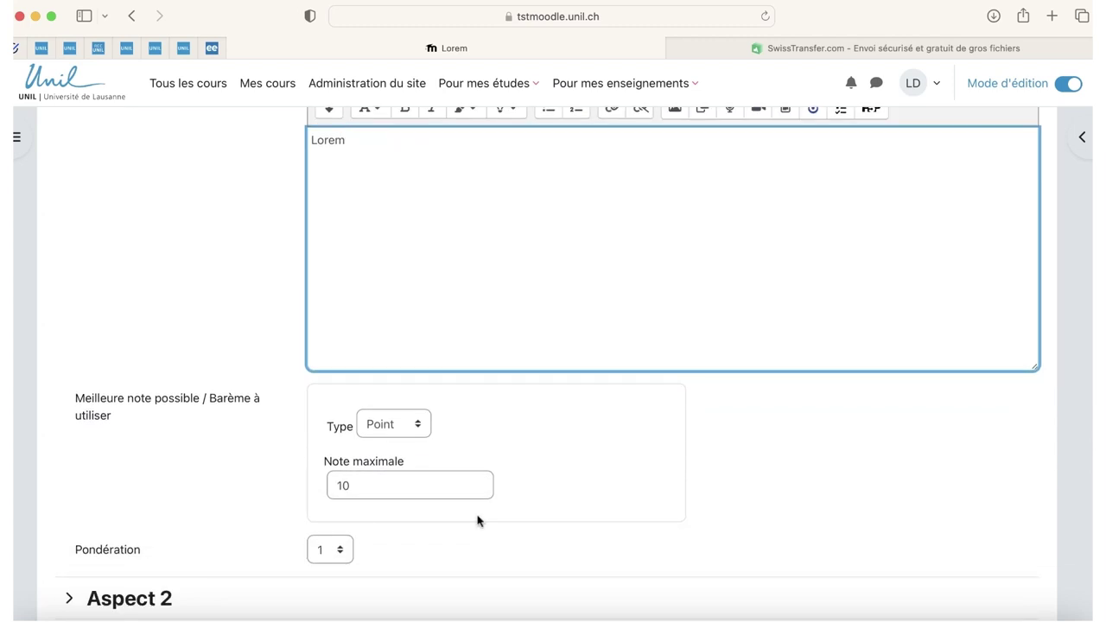
scroll(476, 519, down, 1)
click(350, 523)
click(346, 523)
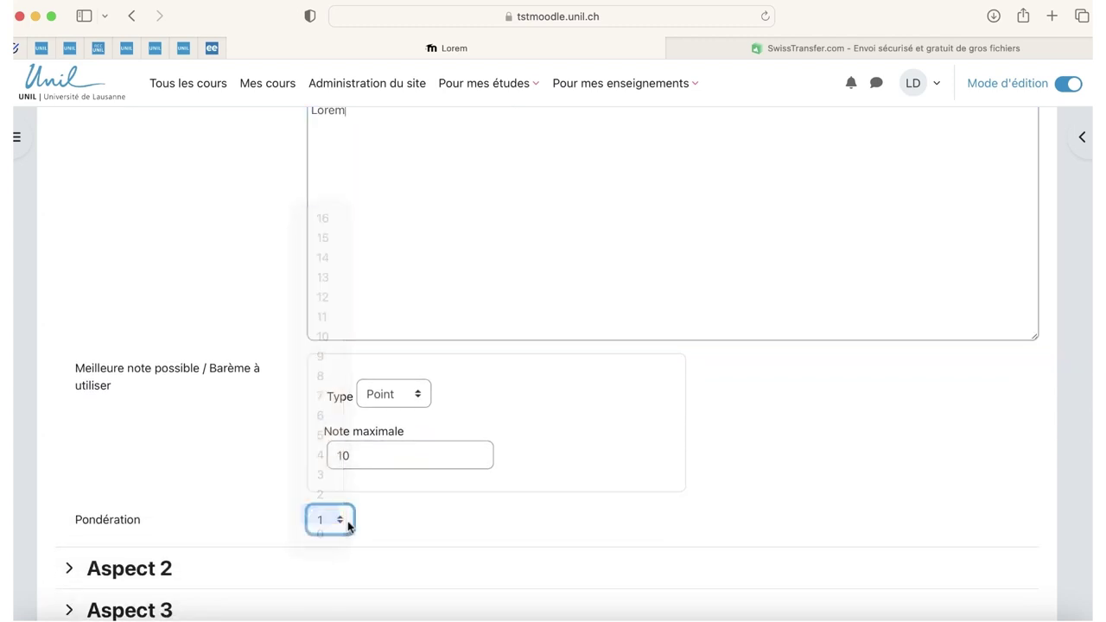
click(489, 533)
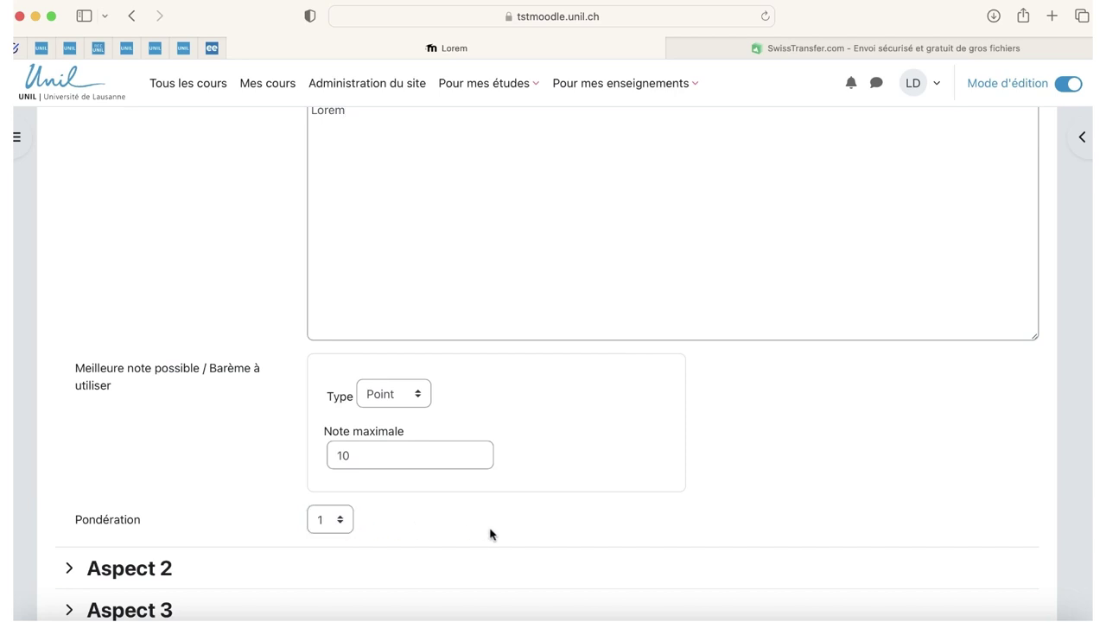
Save and close the evaluation form with only Aspect 1 filled in.
scroll(489, 533, down, 2)
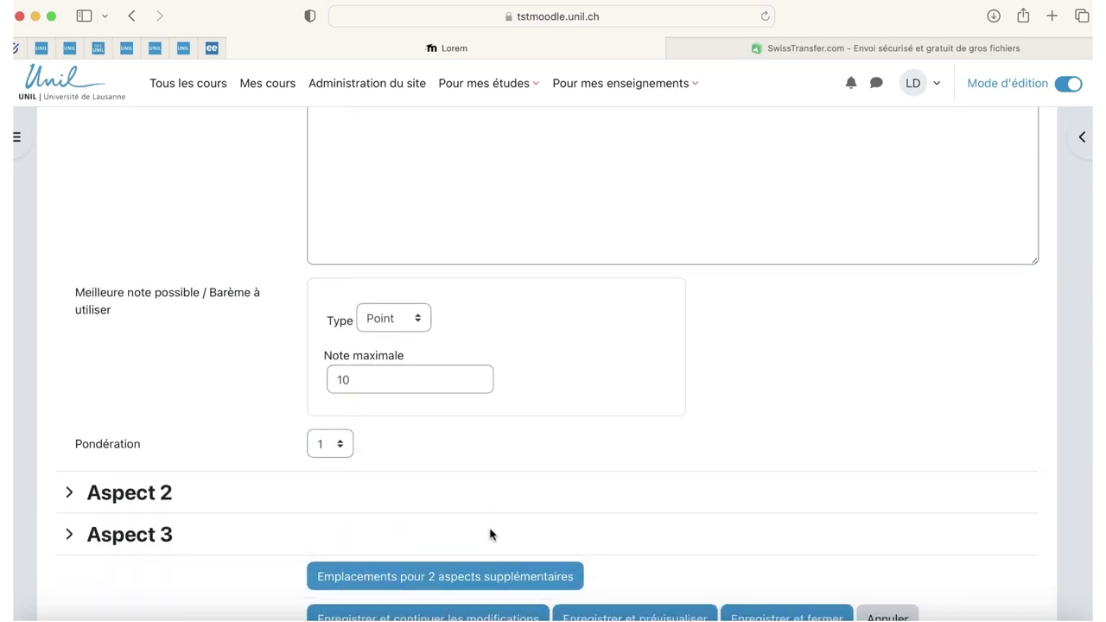
scroll(489, 534, down, 3)
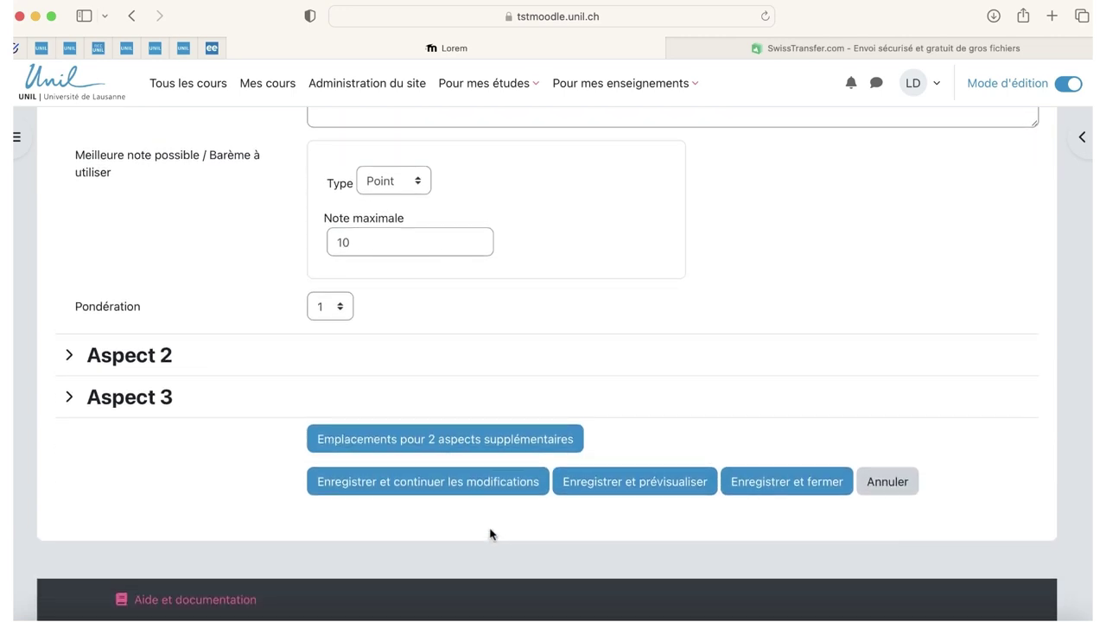
scroll(489, 534, up, 1)
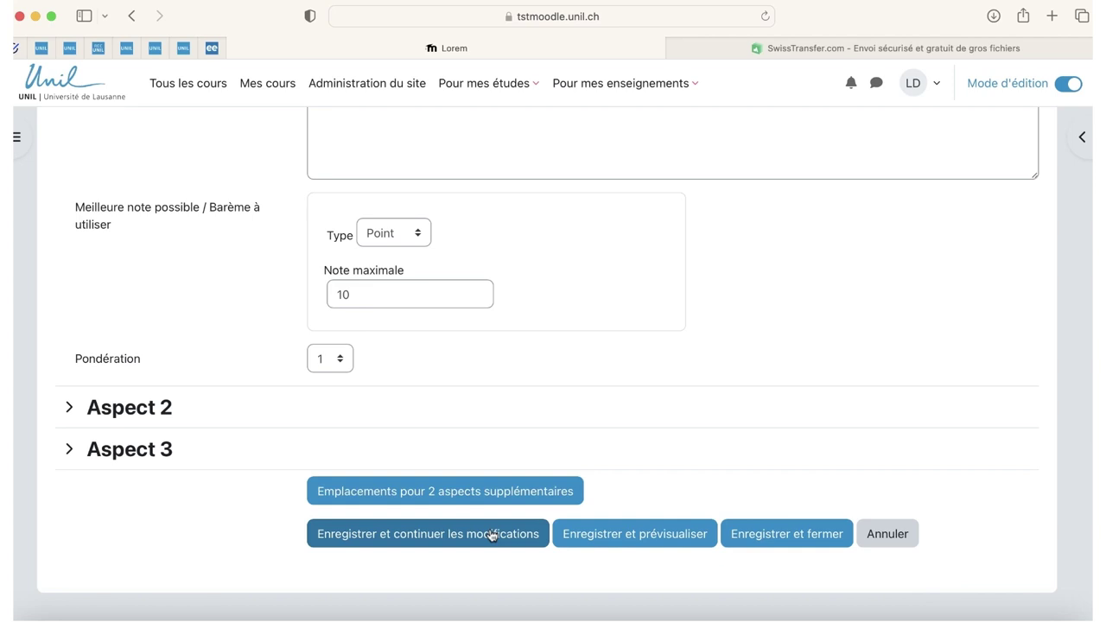
click(775, 546)
Switch the workshop to the Phase de remise and confirm the phase change.
scroll(775, 545, down, 2)
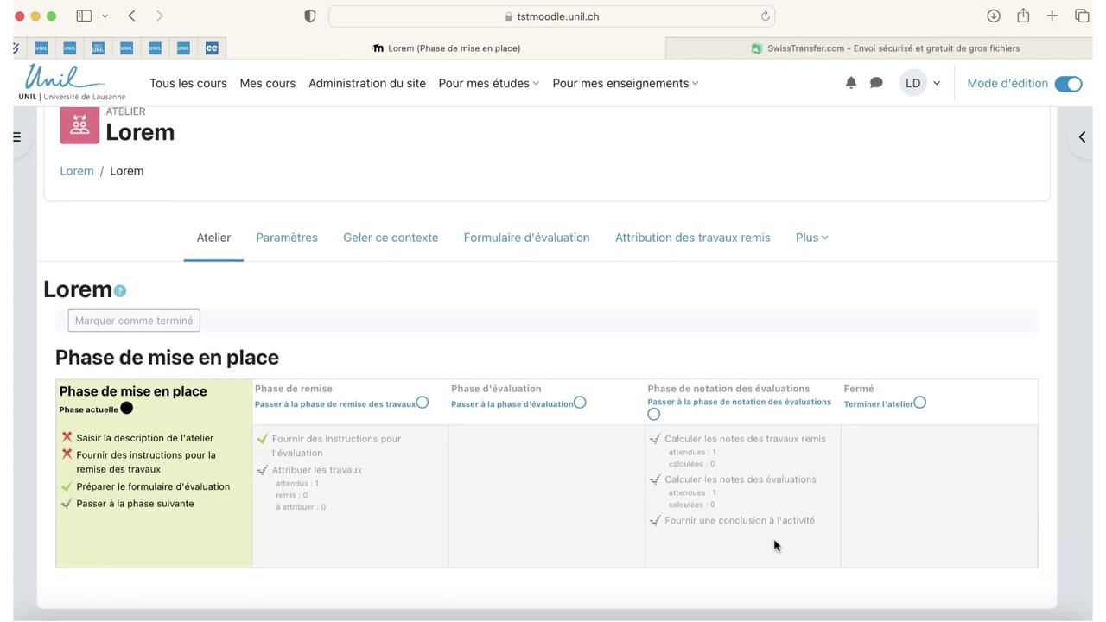
scroll(775, 545, down, 1)
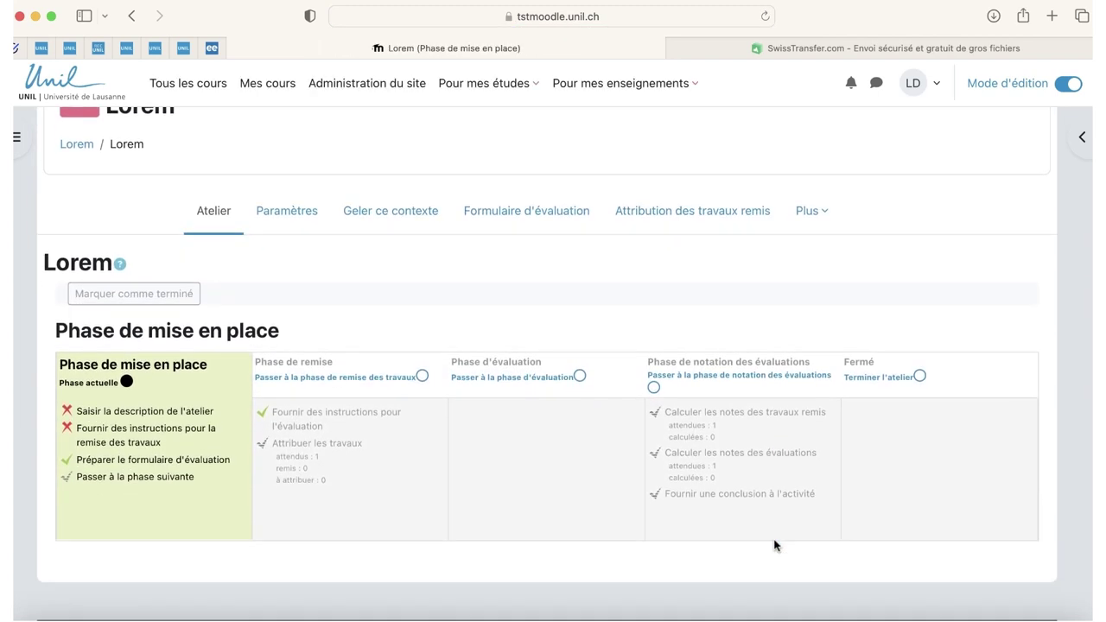
click(383, 378)
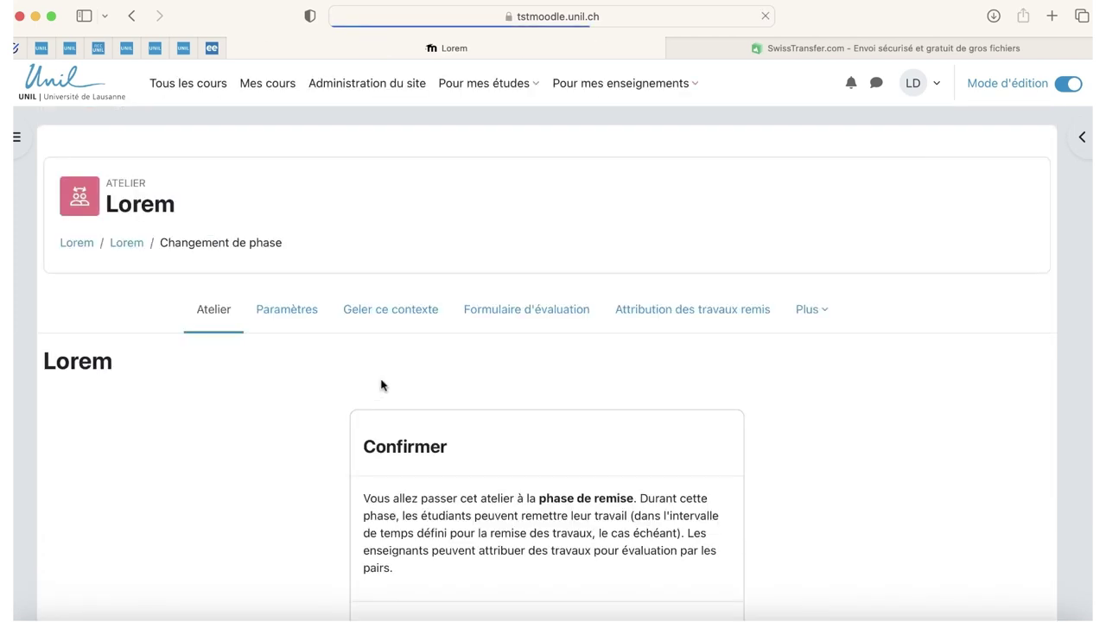
scroll(383, 386, down, 3)
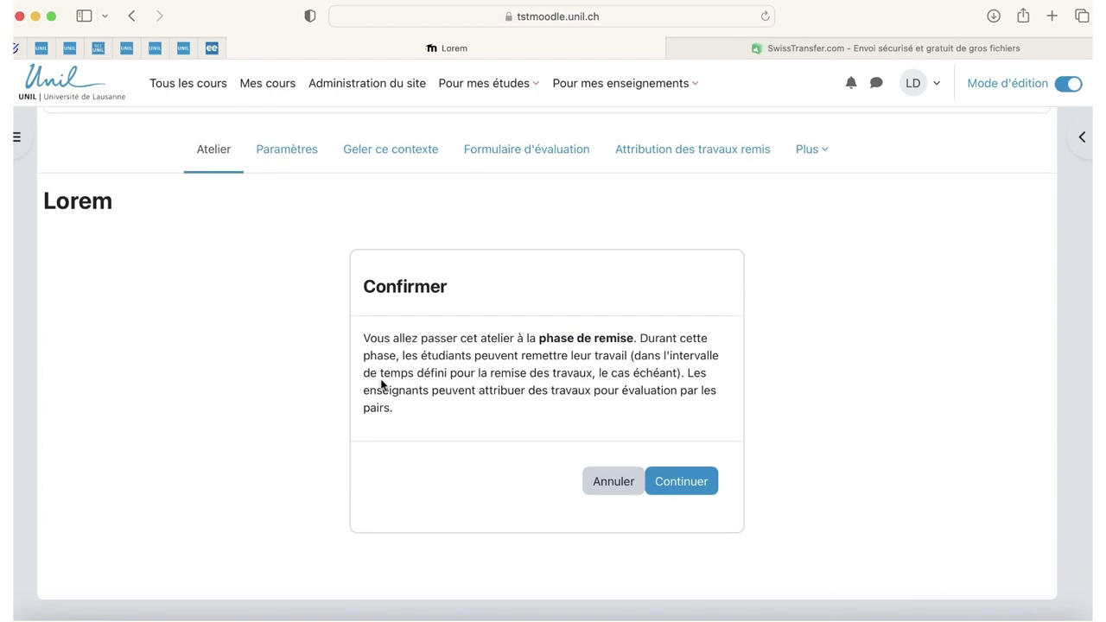
scroll(382, 386, down, 1)
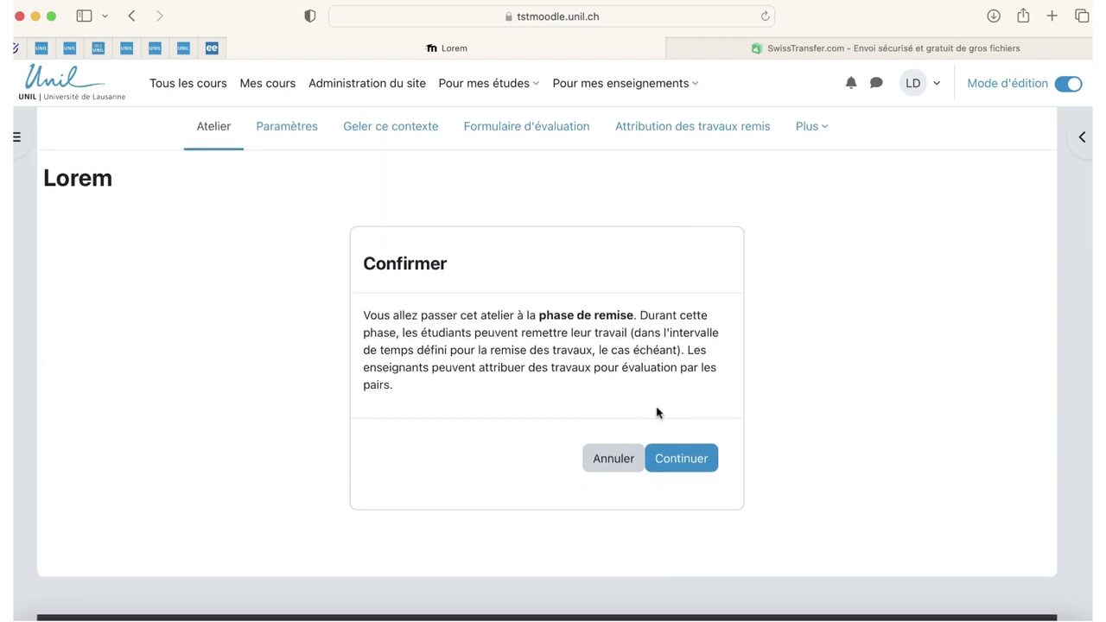
click(680, 458)
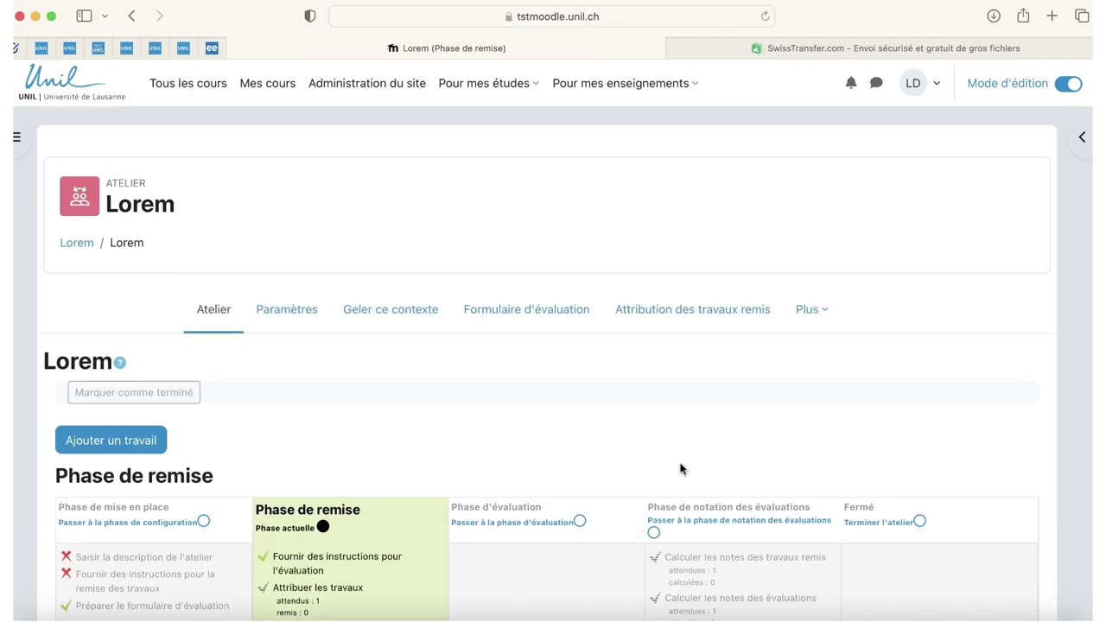
Open the work allocation from the Phase de remise tasks and display the settings for Attribution programmée.
scroll(679, 466, down, 3)
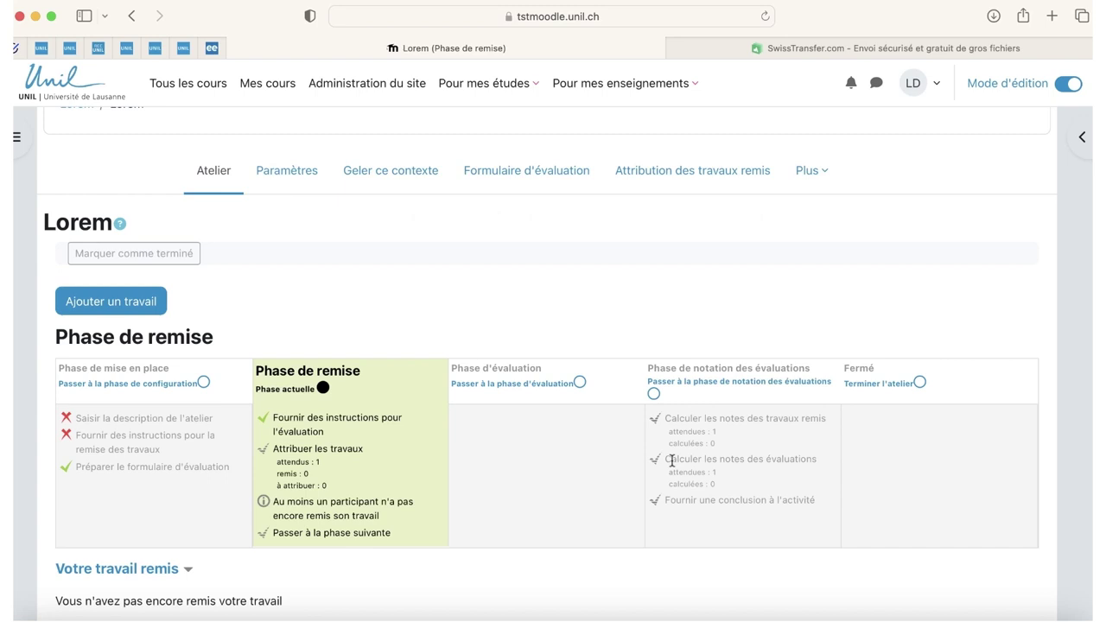
scroll(671, 458, down, 2)
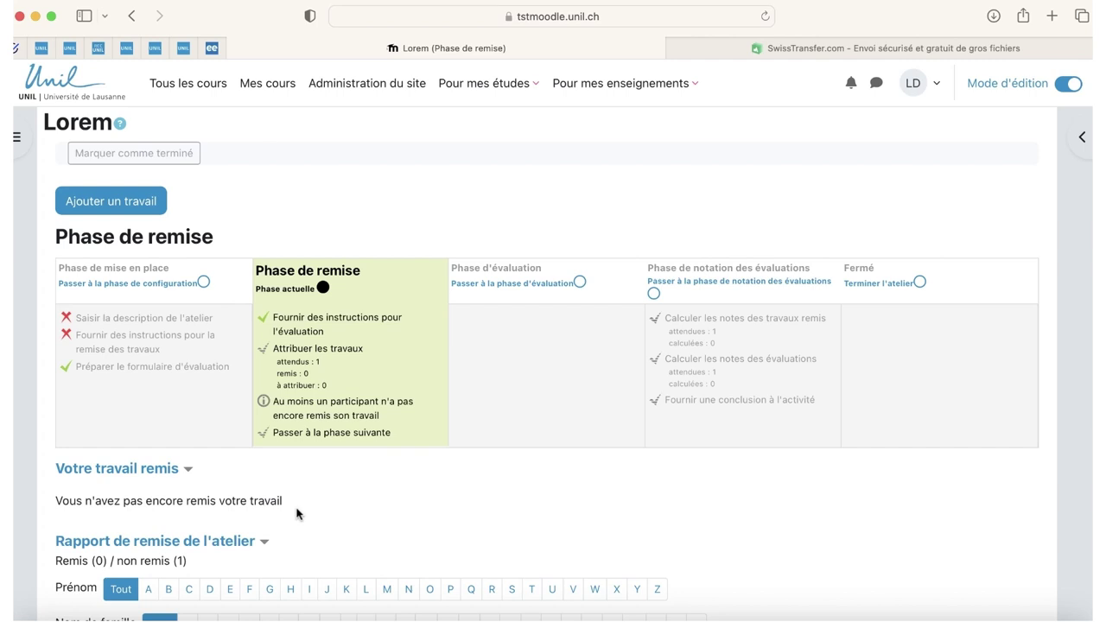
scroll(296, 514, down, 3)
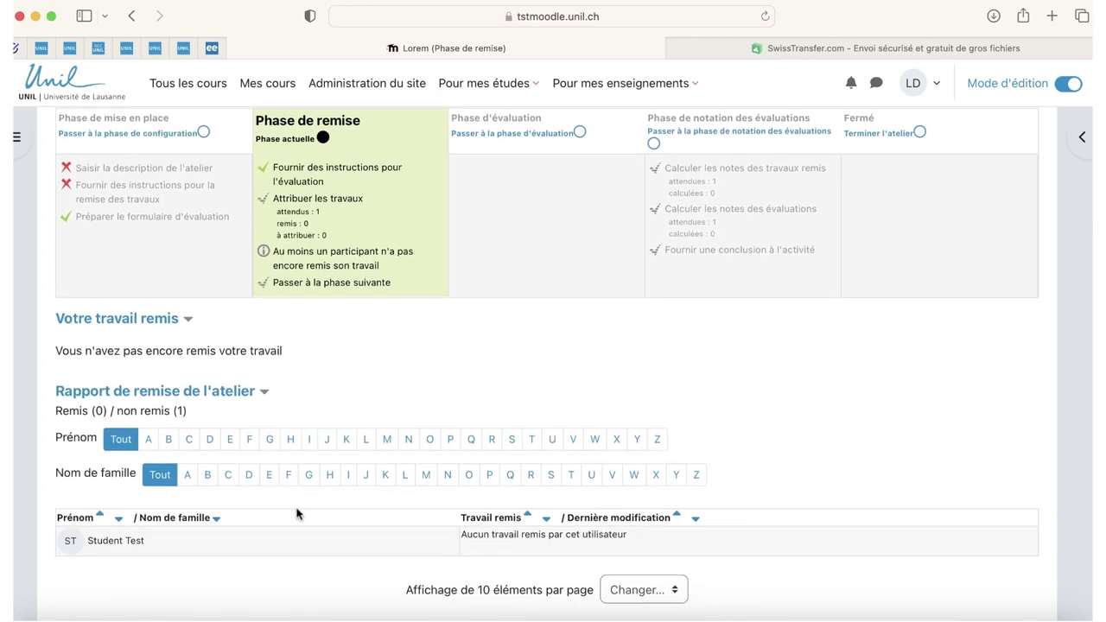
click(304, 198)
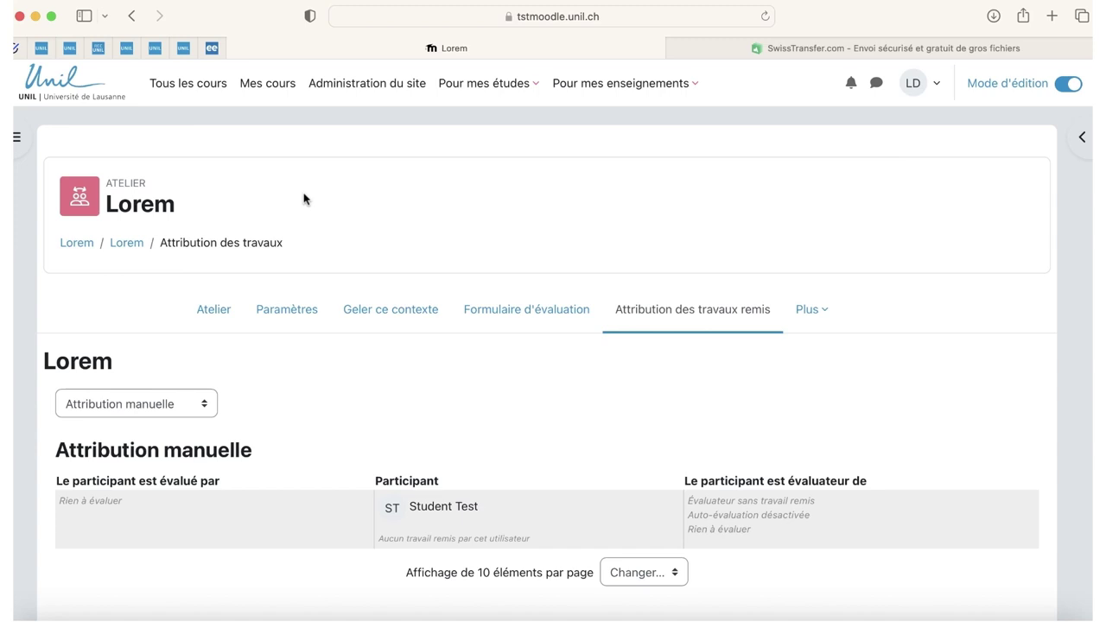
scroll(441, 391, down, 3)
click(198, 298)
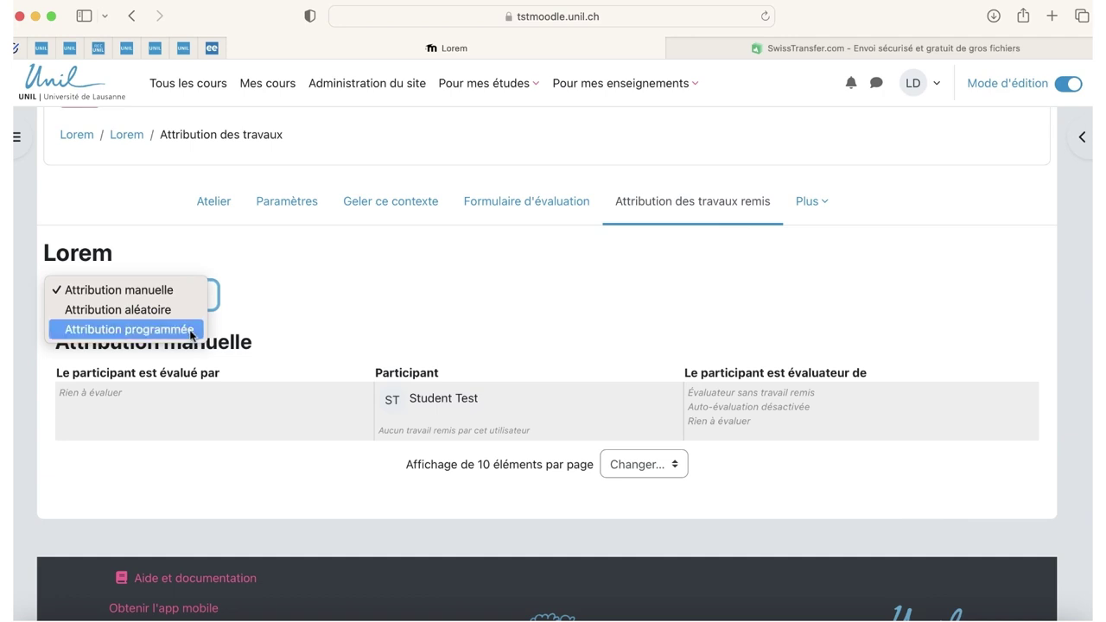
click(191, 332)
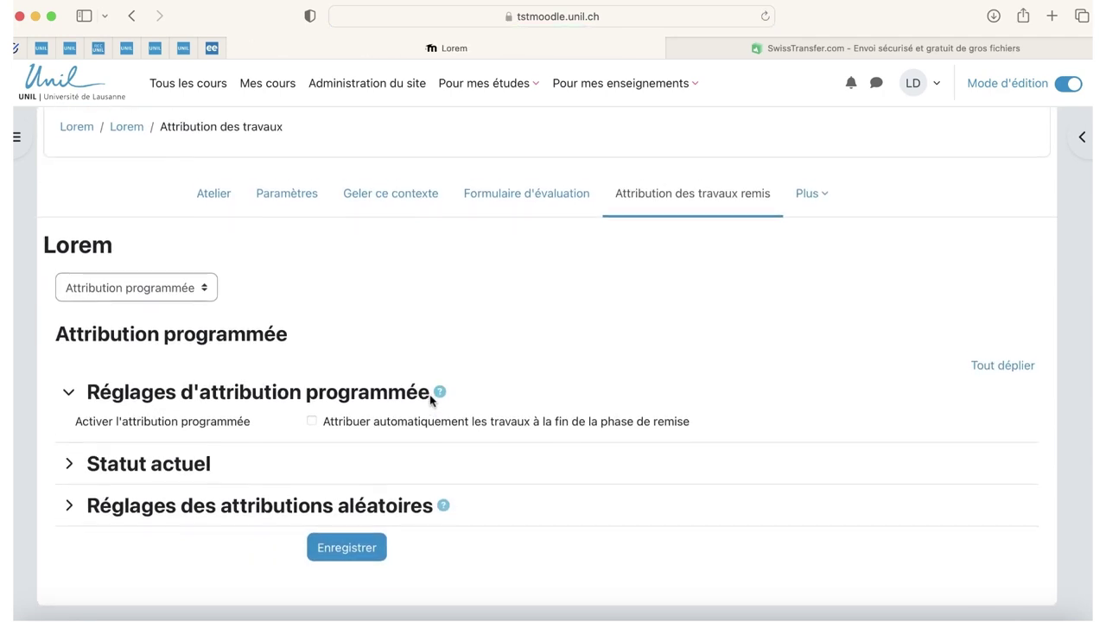
scroll(430, 400, down, 1)
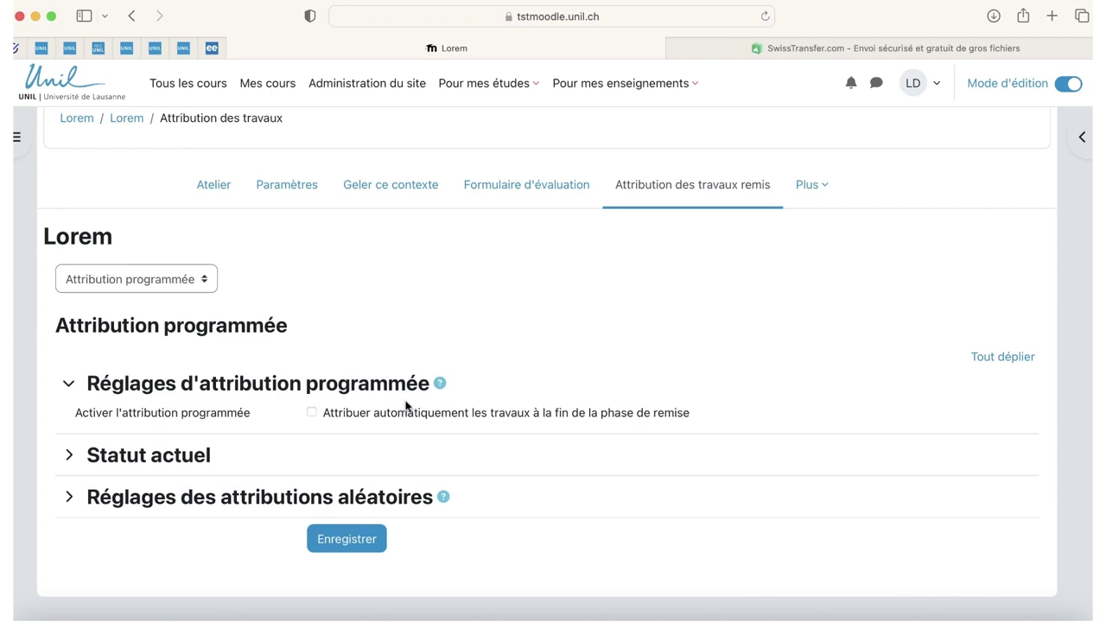
Return to the workshop overview, switch the workshop to the Phase d'évaluation and confirm the phase change.
scroll(406, 406, up, 2)
click(217, 299)
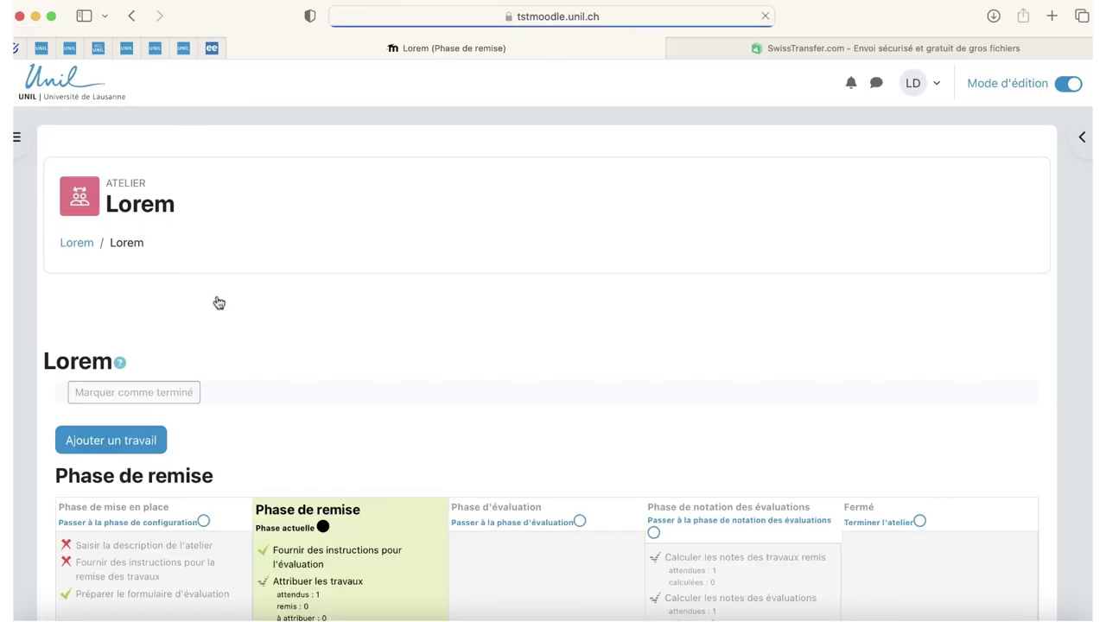
scroll(476, 388, down, 3)
click(496, 371)
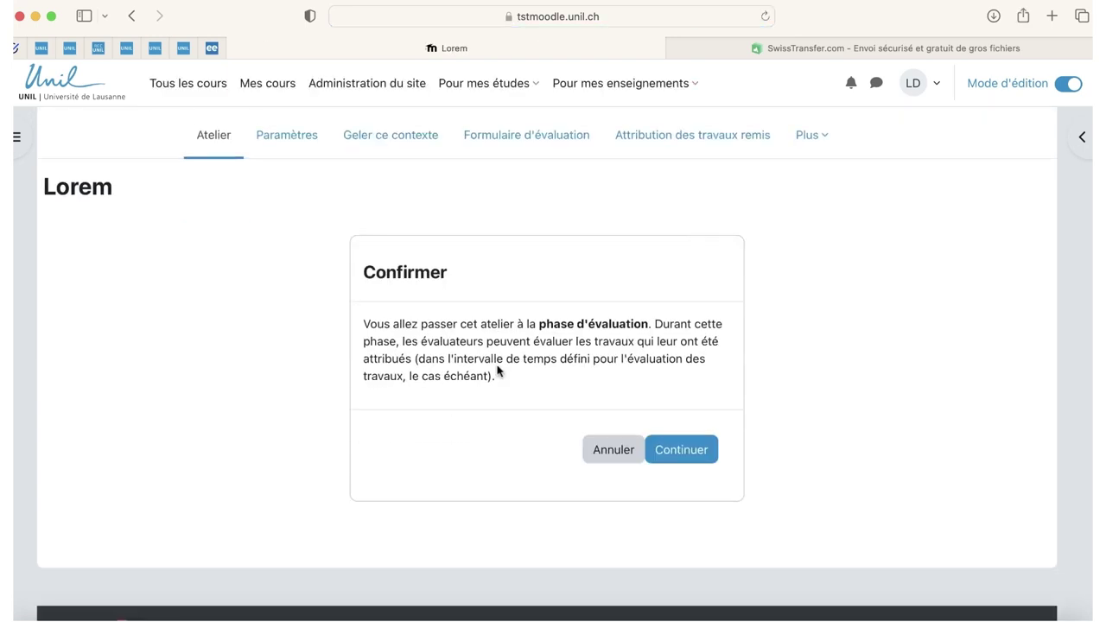
click(688, 448)
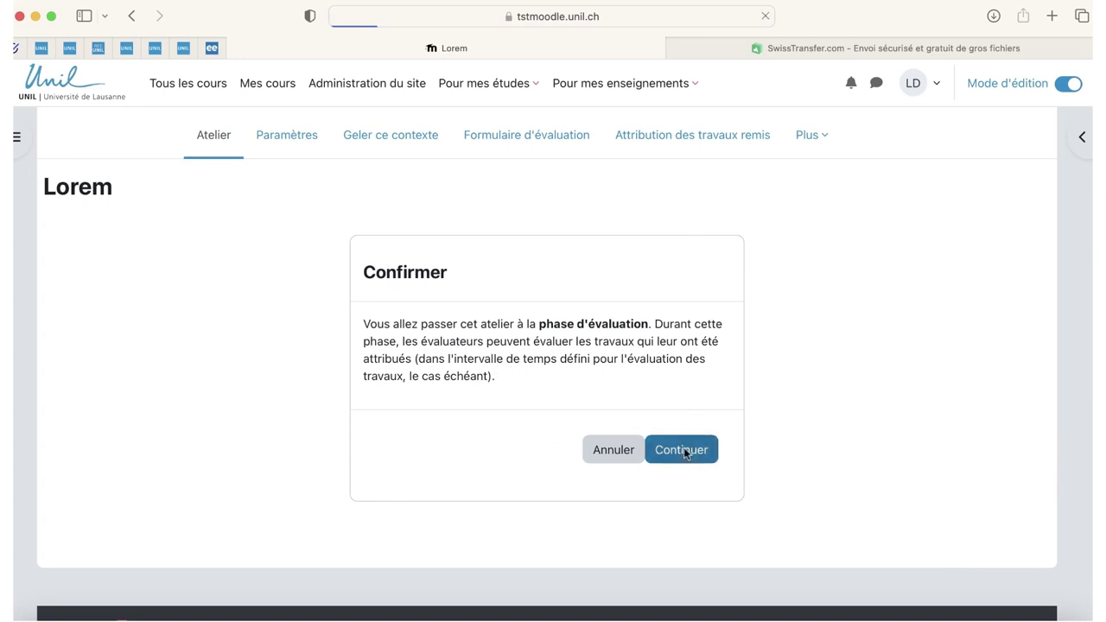
Switch the workshop to the Phase de notation des évaluations and confirm the phase change.
scroll(684, 452, down, 1)
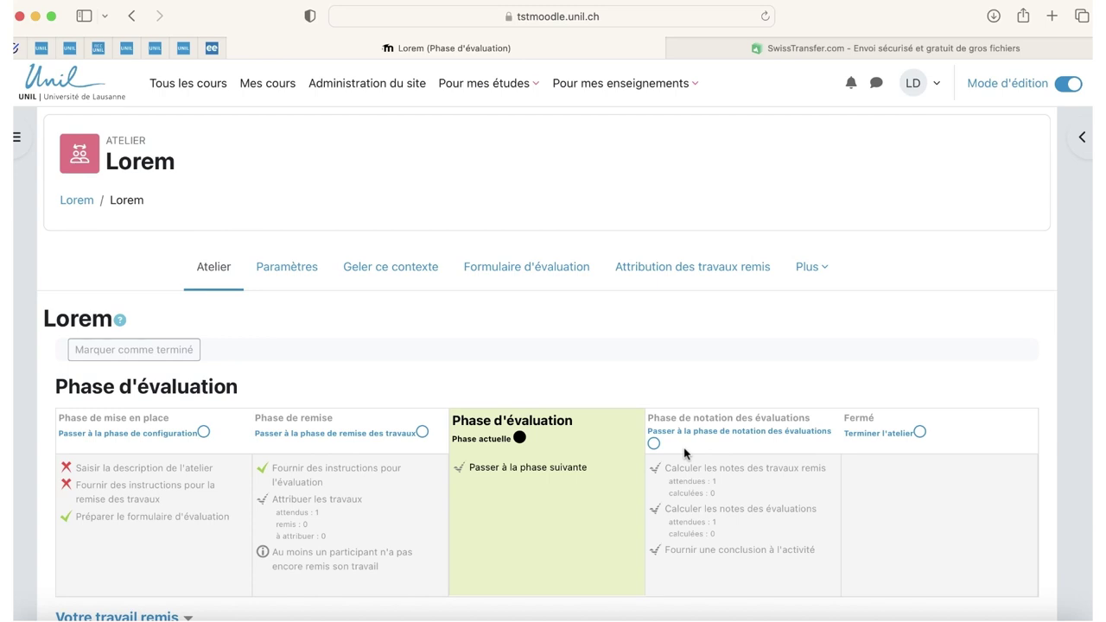
scroll(684, 452, down, 3)
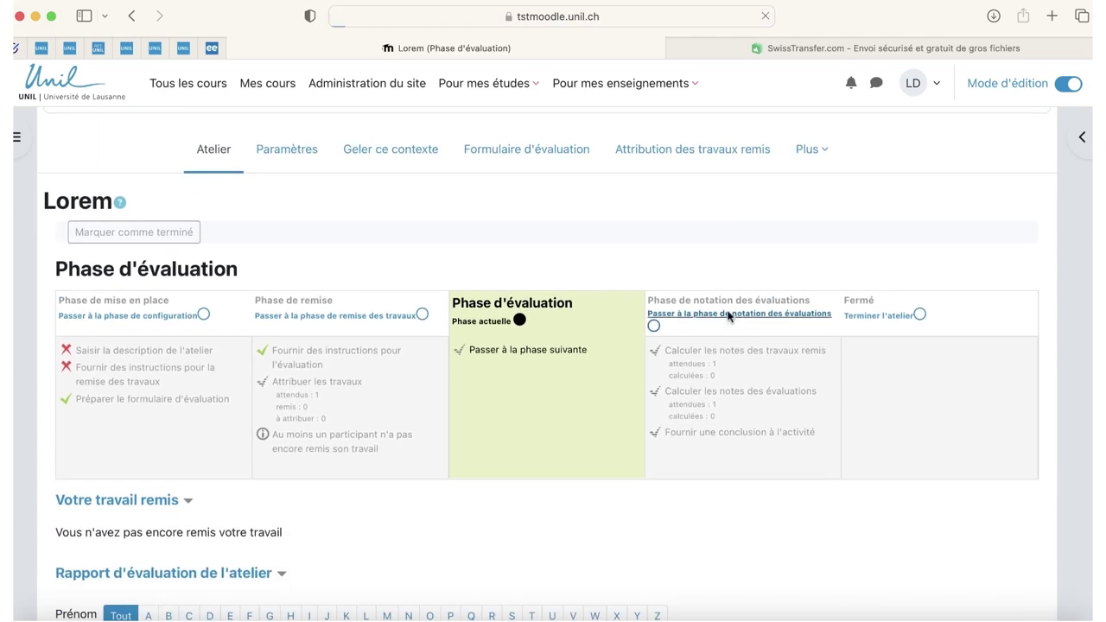
click(726, 315)
scroll(727, 316, down, 4)
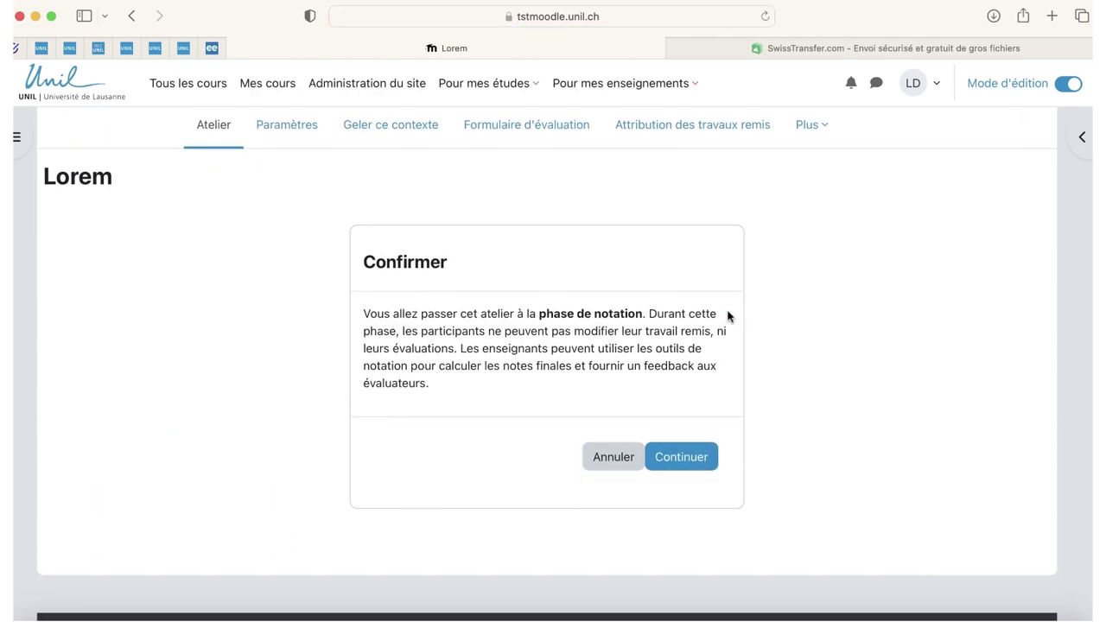
click(701, 466)
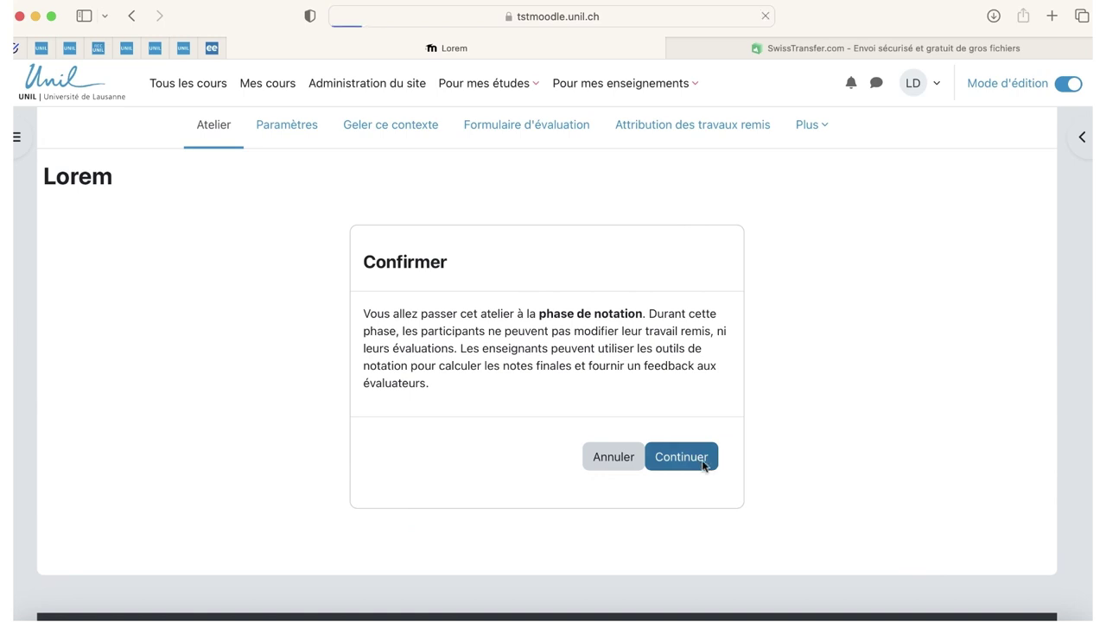
Close the workshop from the grading phase, confirm the closure and review the Rapport d'évaluation de l'atelier.
scroll(701, 467, down, 4)
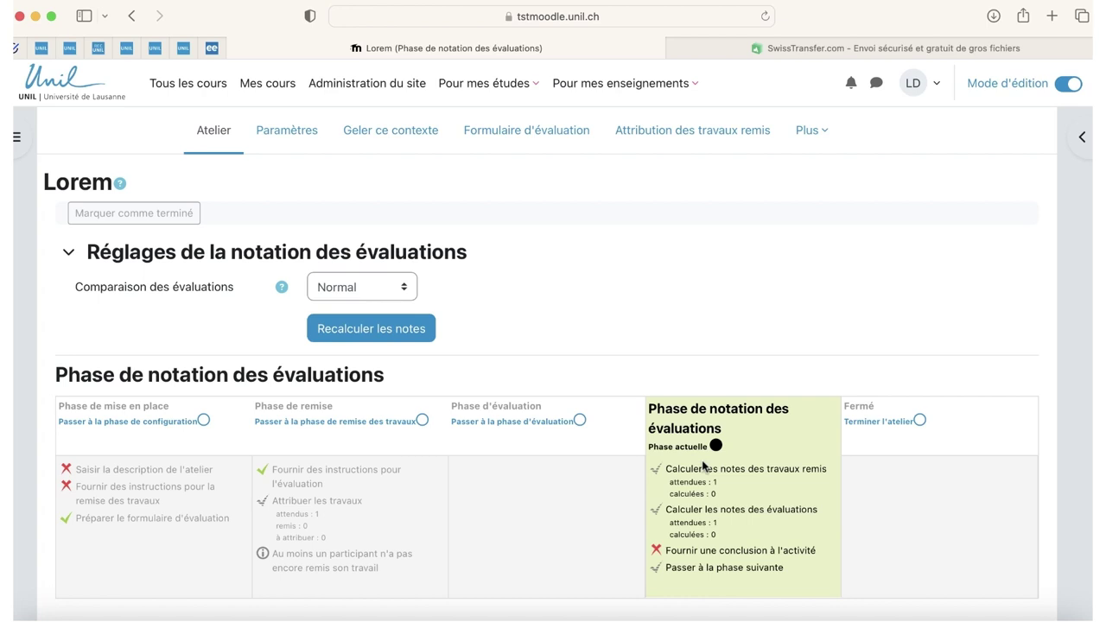
scroll(701, 466, down, 4)
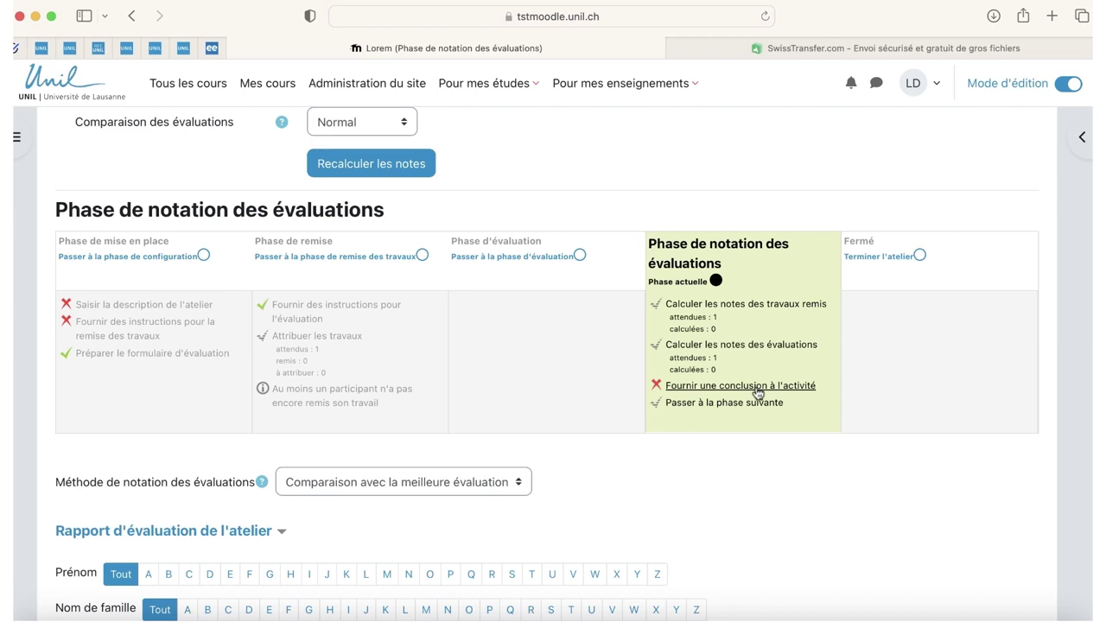
click(879, 258)
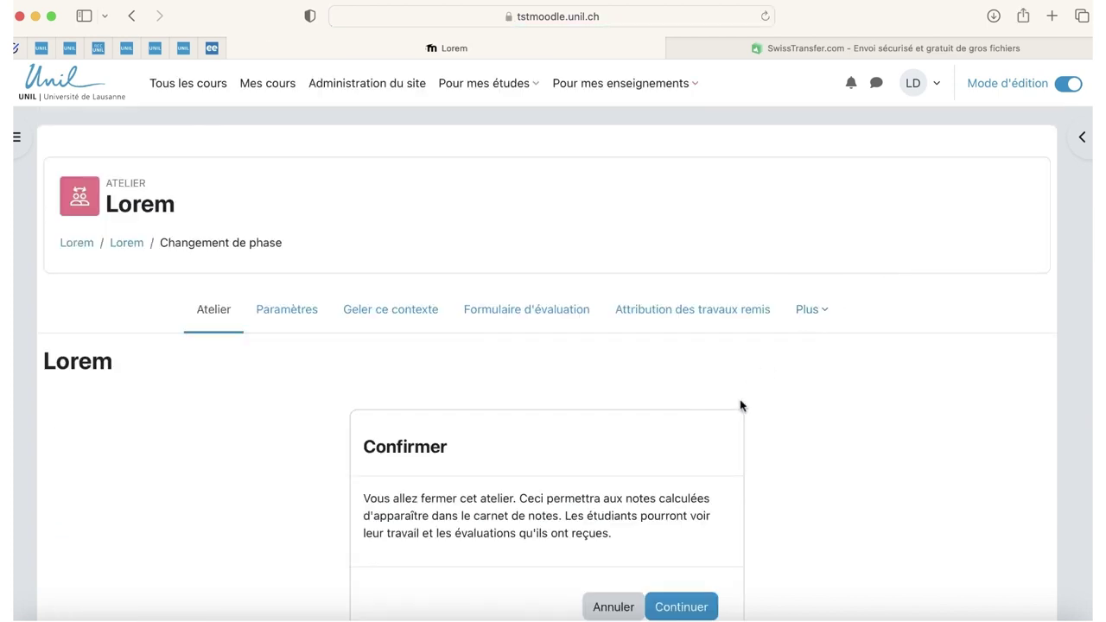
scroll(741, 405, down, 3)
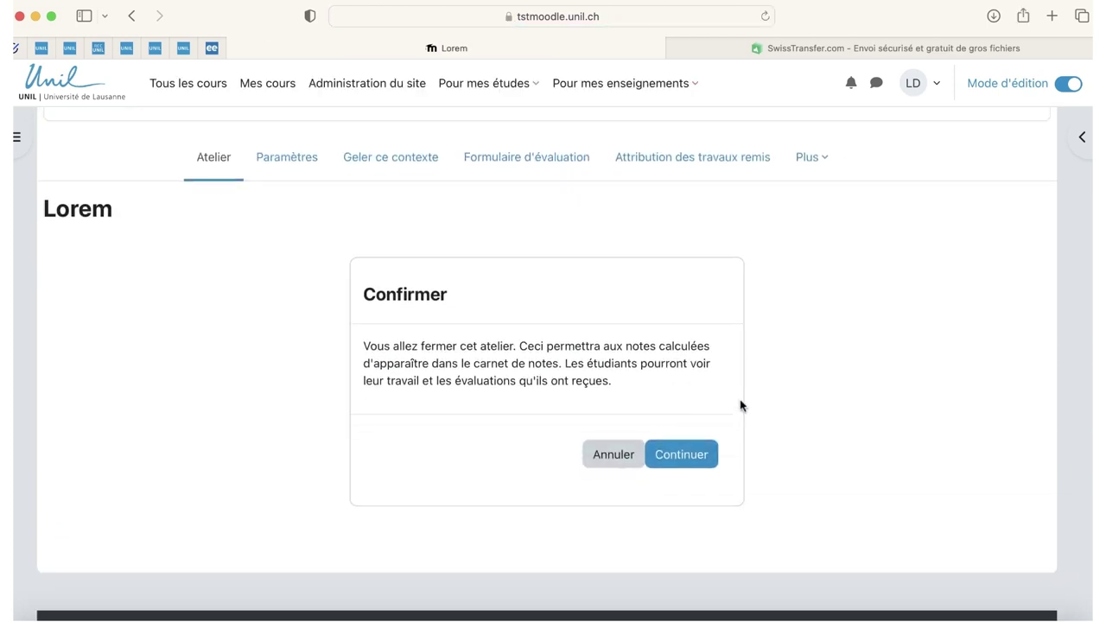
click(683, 456)
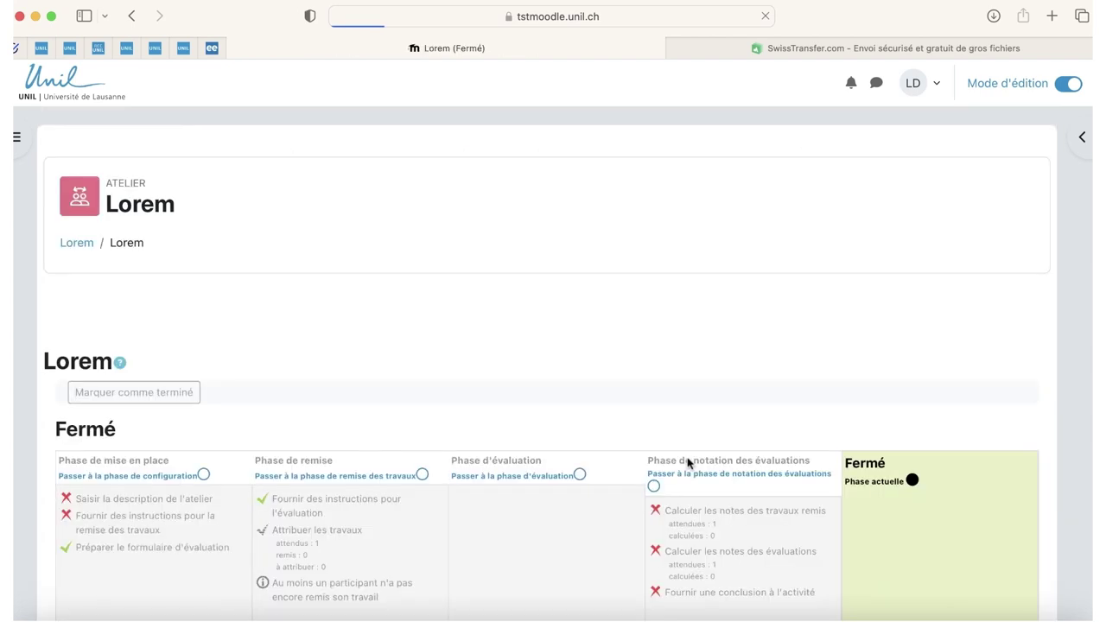
scroll(689, 463, down, 2)
scroll(684, 464, down, 4)
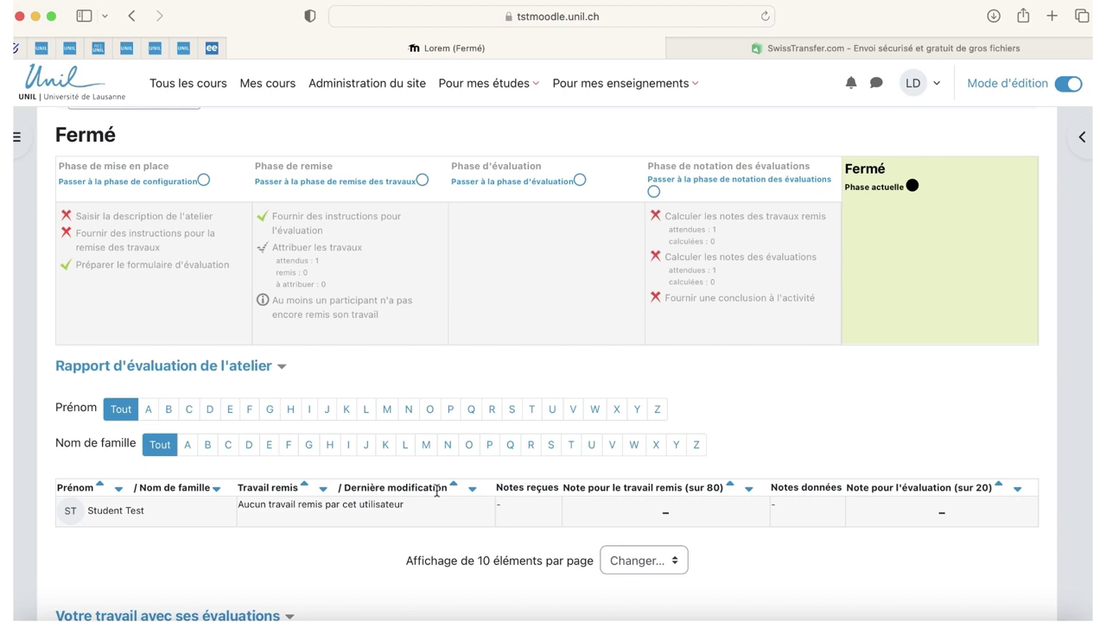
scroll(436, 492, down, 3)
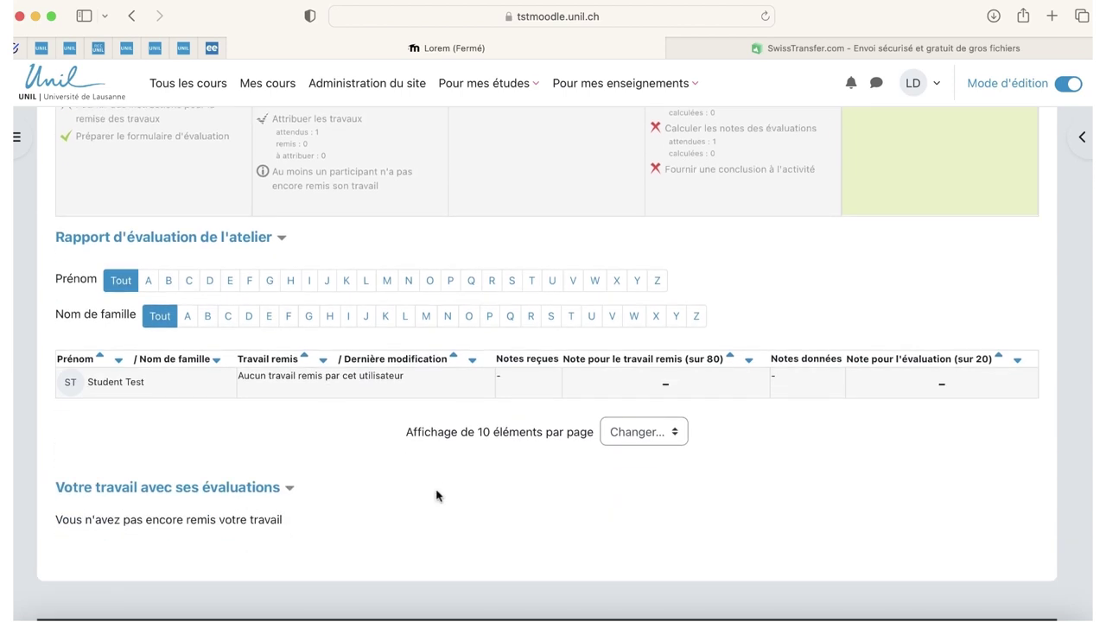